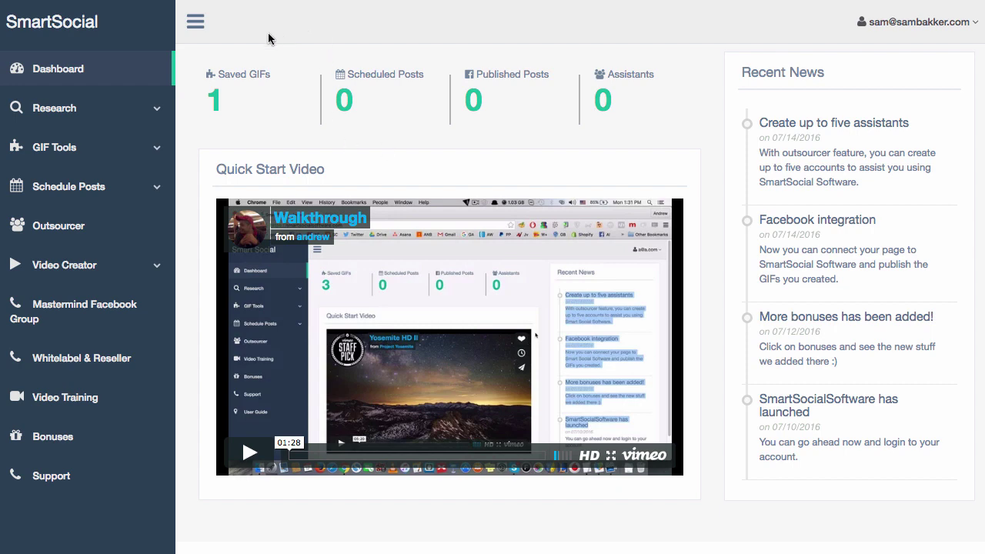
Expand Research in the sidebar to list Facebook Spy, 9GAG and Pinterest.
left_click(89, 118)
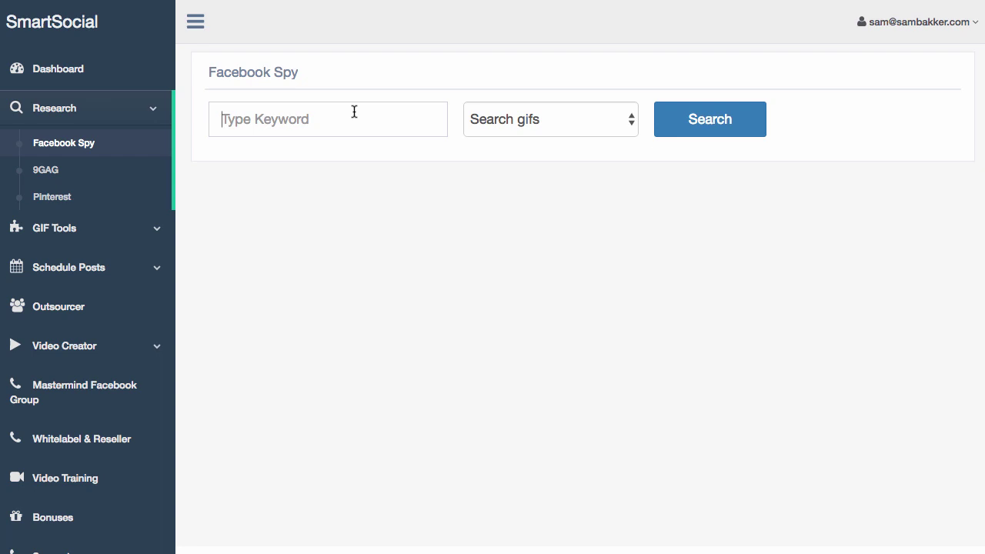
Keep the Facebook Spy search type on gifs and search for the keyword 'fitness'.
left_click(588, 128)
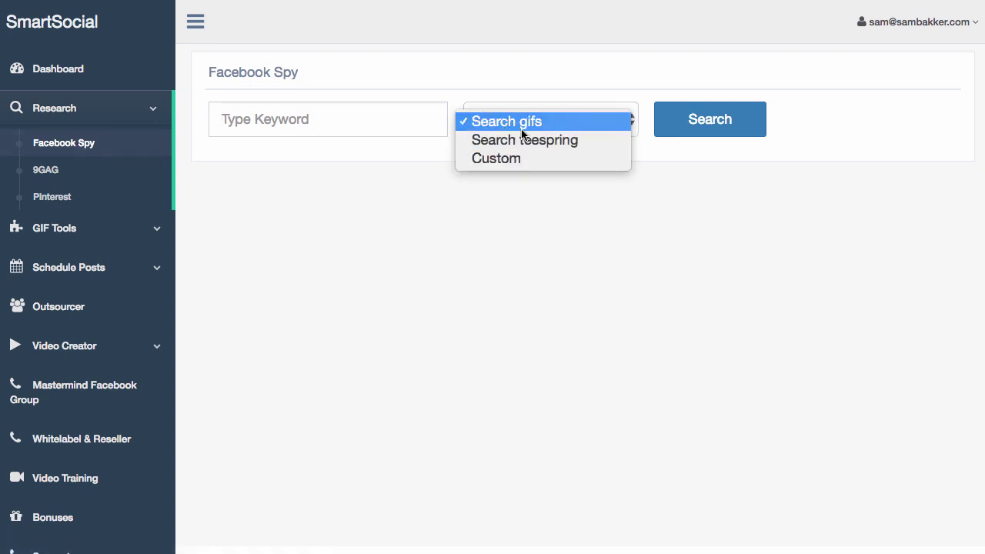
left_click(550, 124)
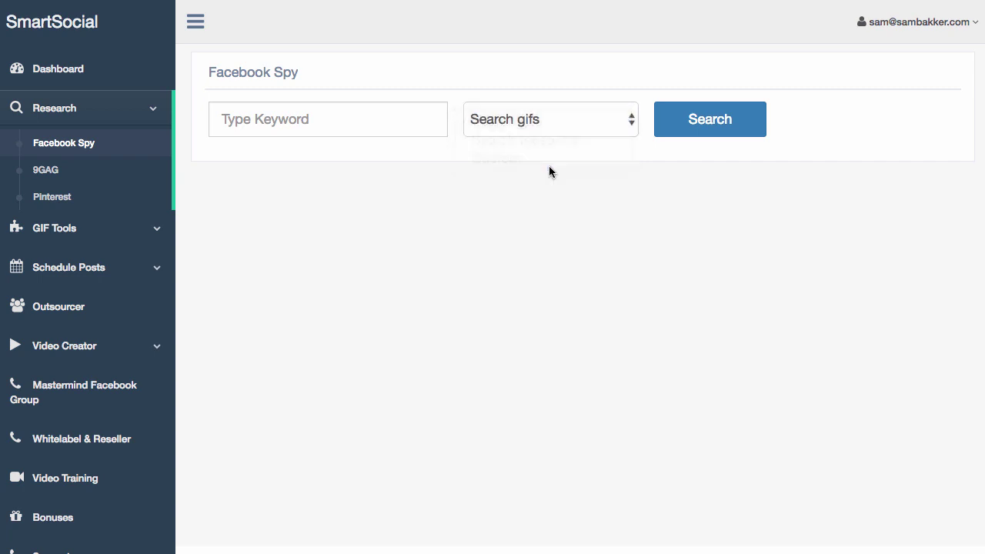
left_click(560, 125)
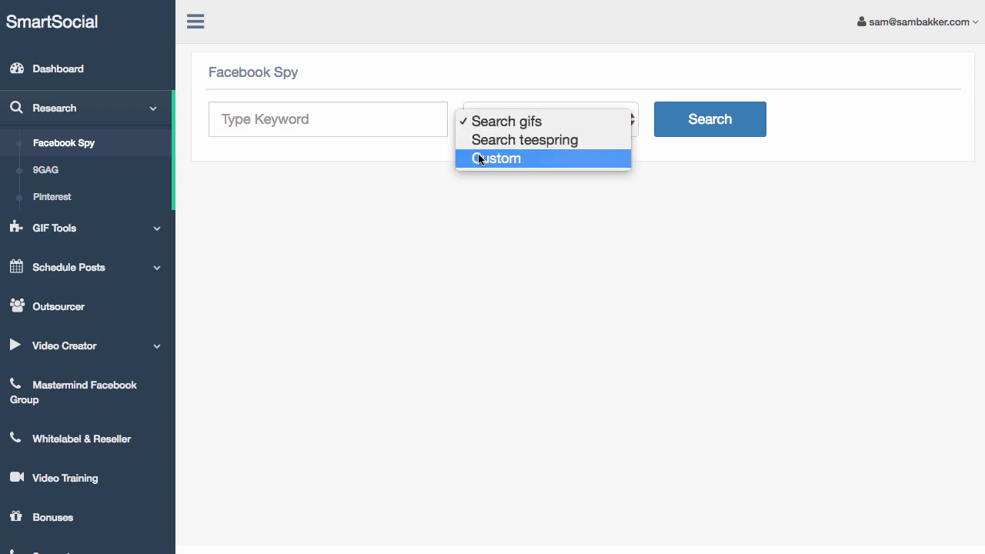
left_click(520, 158)
left_click(542, 133)
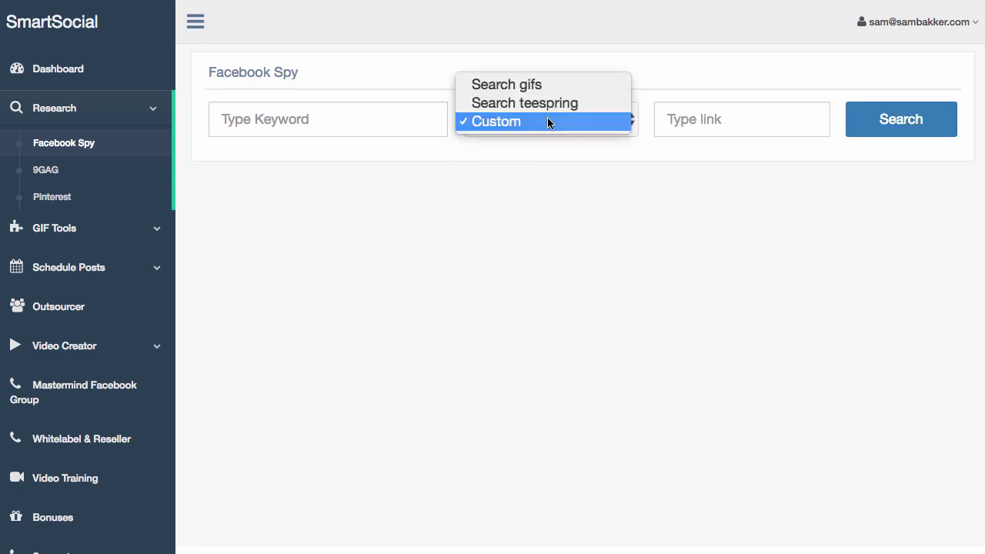
left_click(545, 85)
left_click(318, 123)
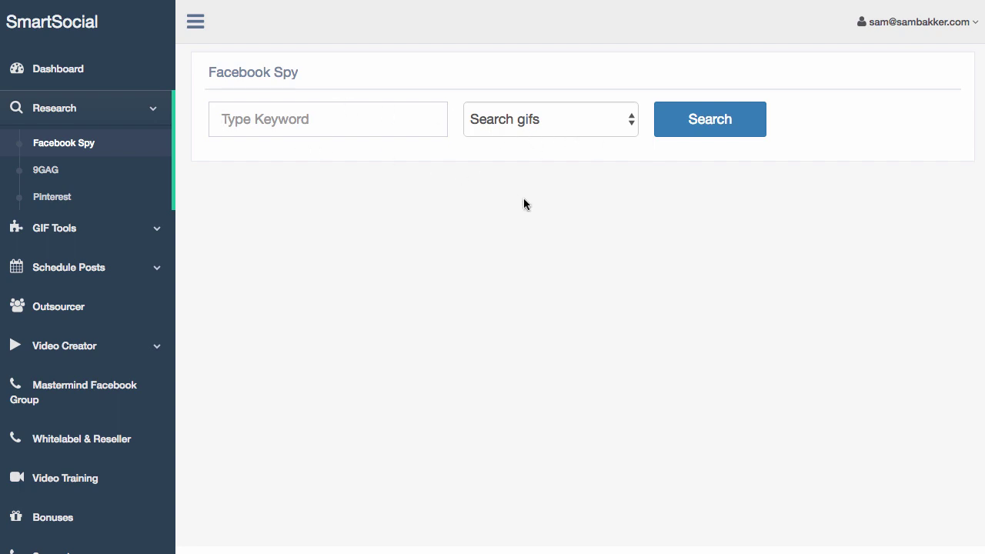
type("fitness")
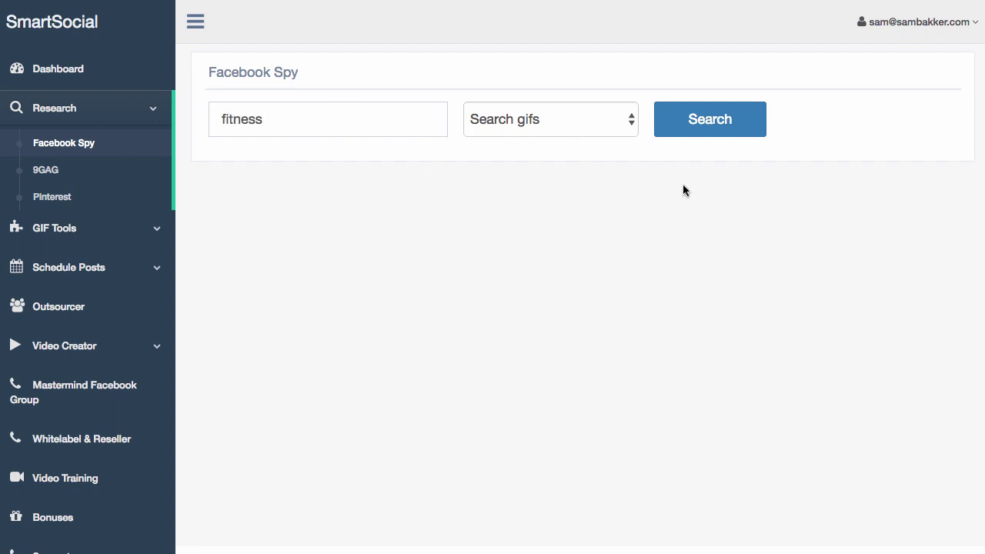
left_click(708, 125)
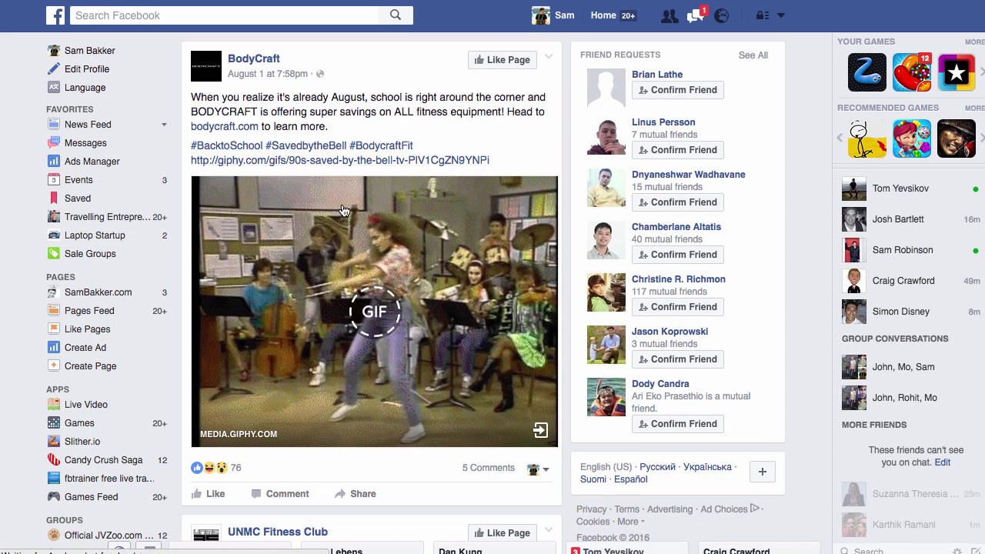
Play and pause the Potato Head weightlifting, Cardio Dance Fitness and Innovative Men's Clinic GIFs.
scroll(370, 269, "down", 10)
scroll(369, 269, "up", 2)
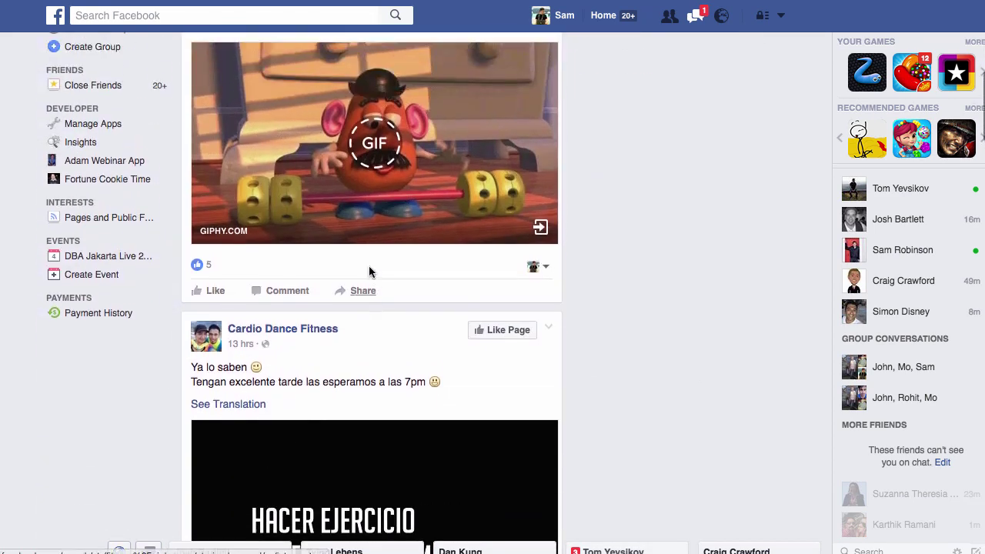
left_click(370, 267)
scroll(373, 271, "up", 3)
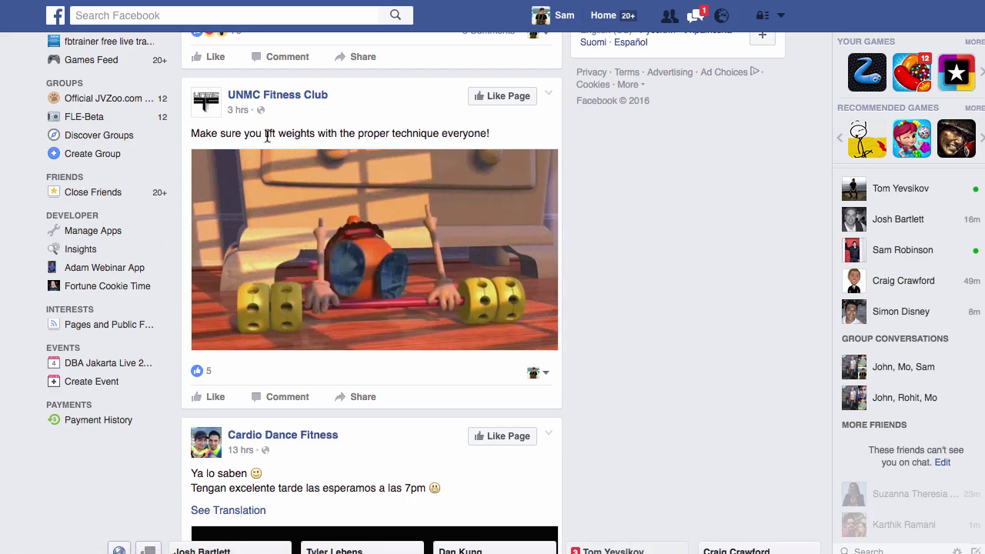
left_click(333, 256)
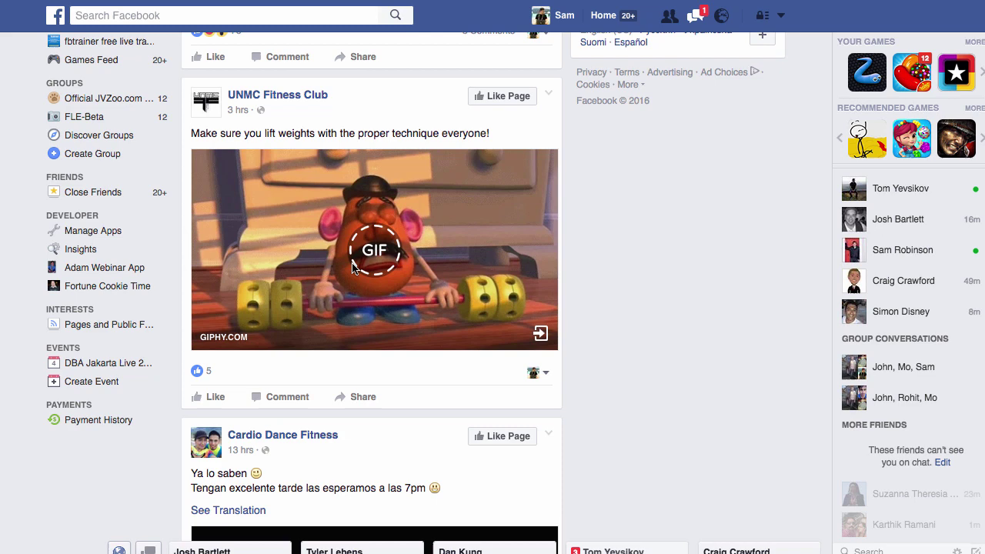
scroll(376, 252, "down", 5)
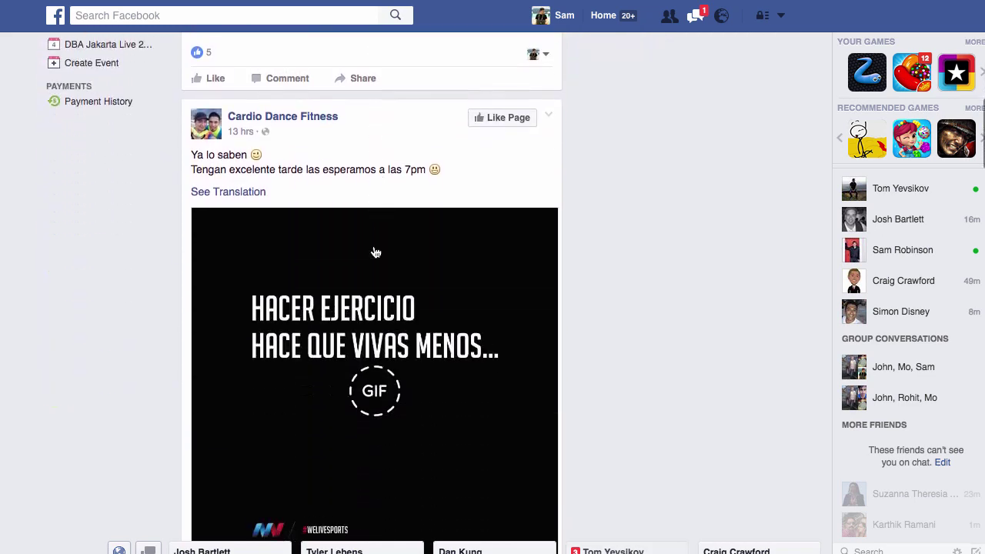
scroll(375, 252, "down", 1)
left_click(391, 361)
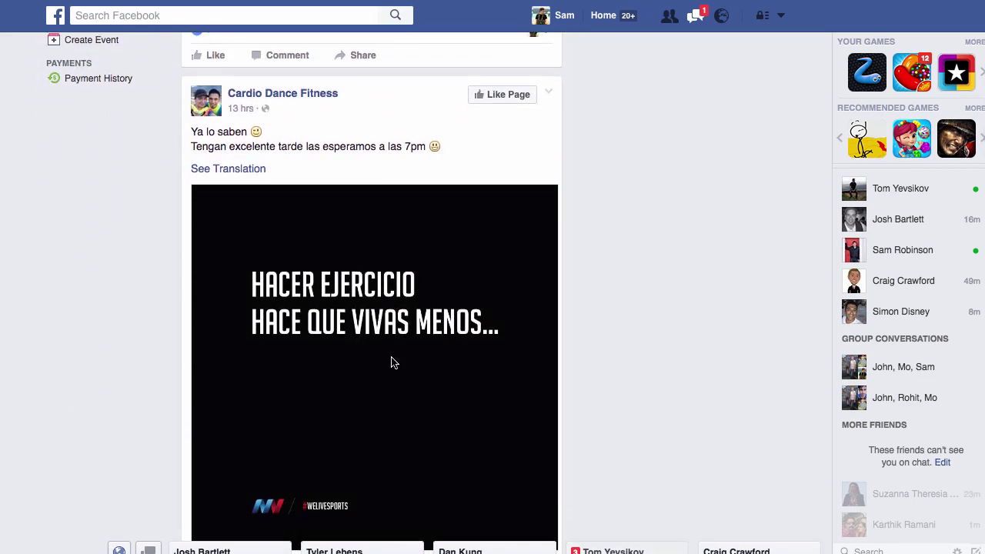
scroll(391, 354, "down", 8)
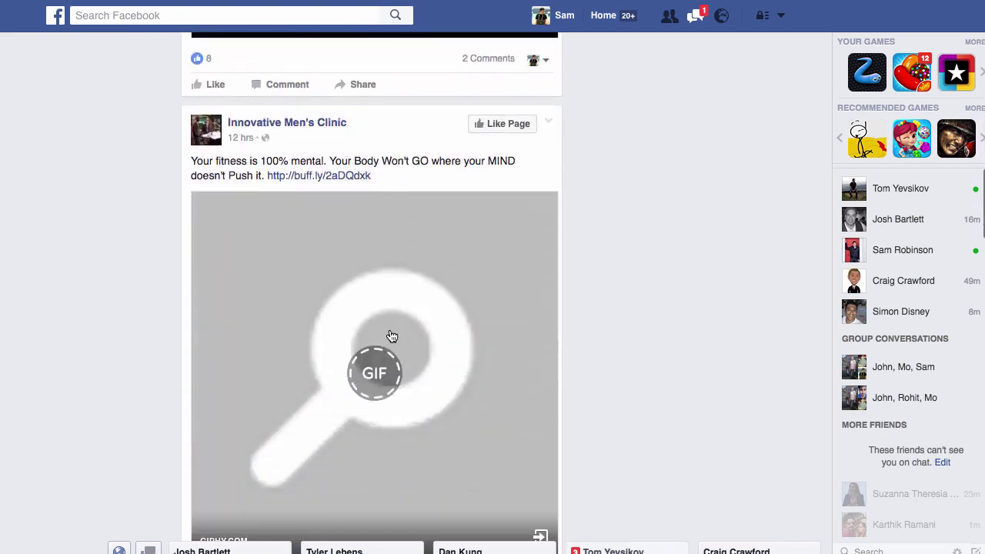
left_click(386, 344)
scroll(386, 343, "down", 3)
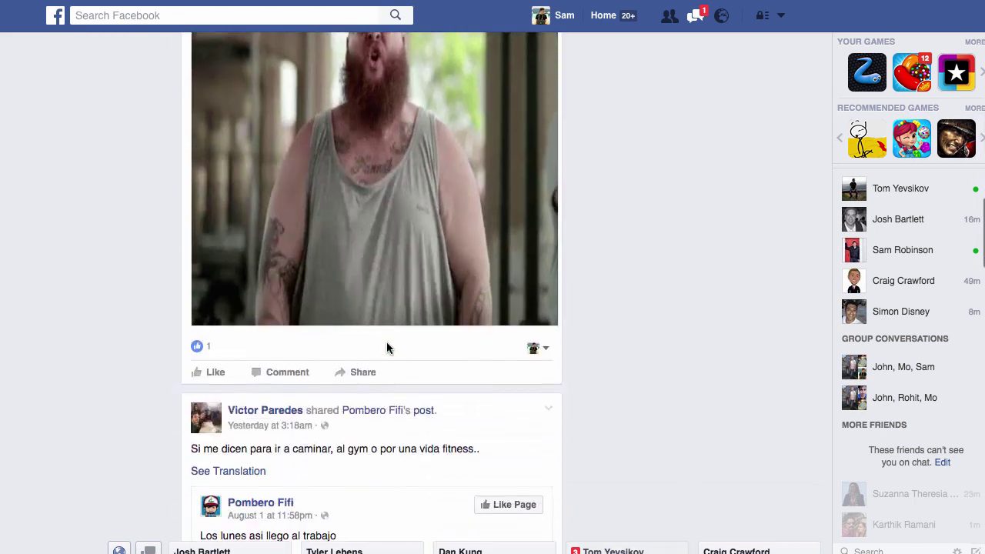
scroll(388, 344, "up", 3)
left_click(387, 343)
Preview the pig-on-a-leash, backbend pose, Pikachu neutral spine and DESTRESSMONDAY GIFs further down.
scroll(387, 343, "down", 1)
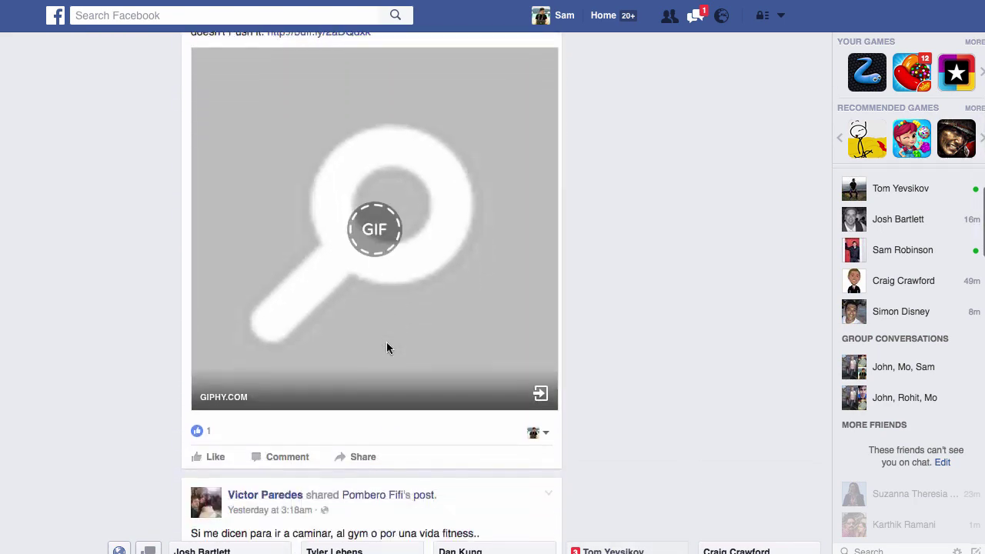
scroll(387, 347, "down", 7)
left_click(387, 347)
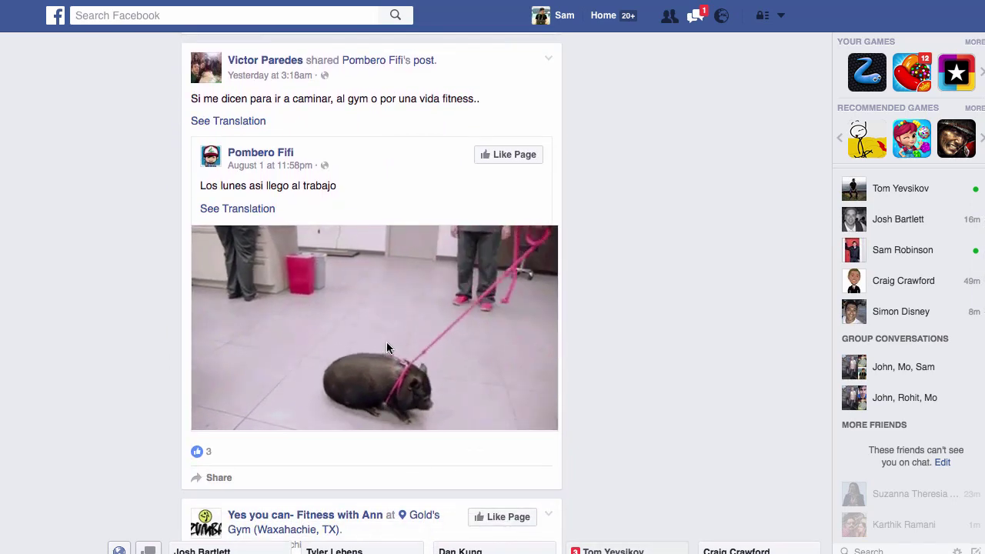
left_click(387, 344)
scroll(386, 344, "down", 9)
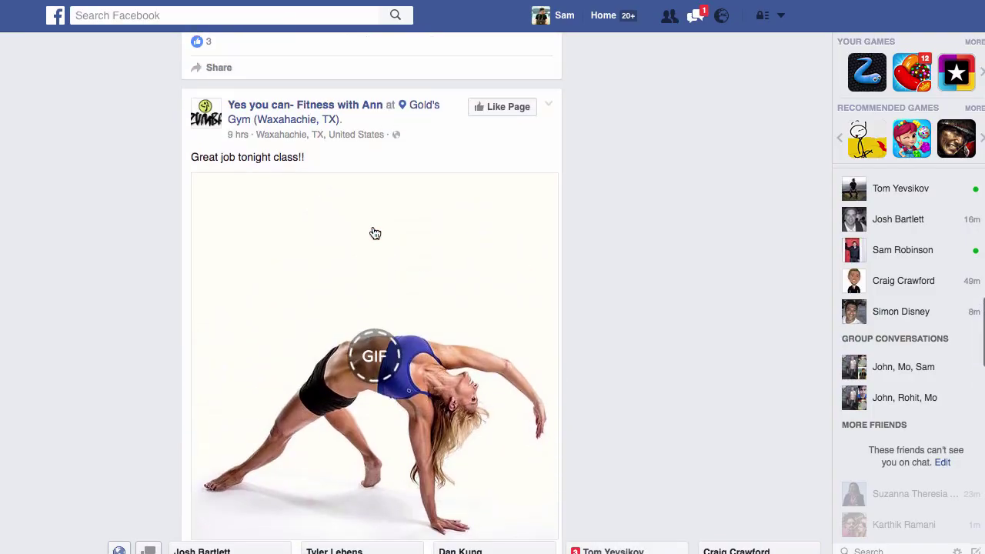
scroll(380, 235, "down", 1)
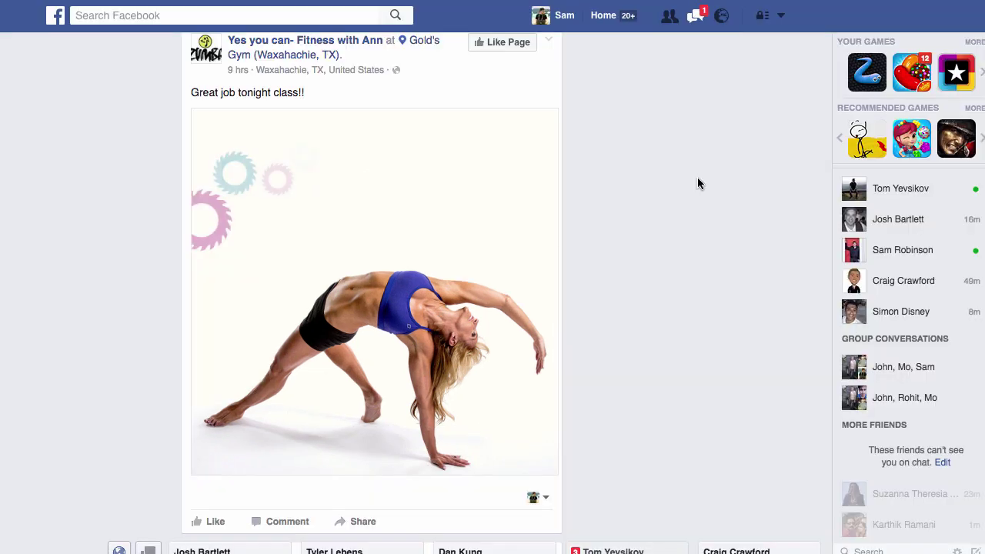
left_click(362, 303)
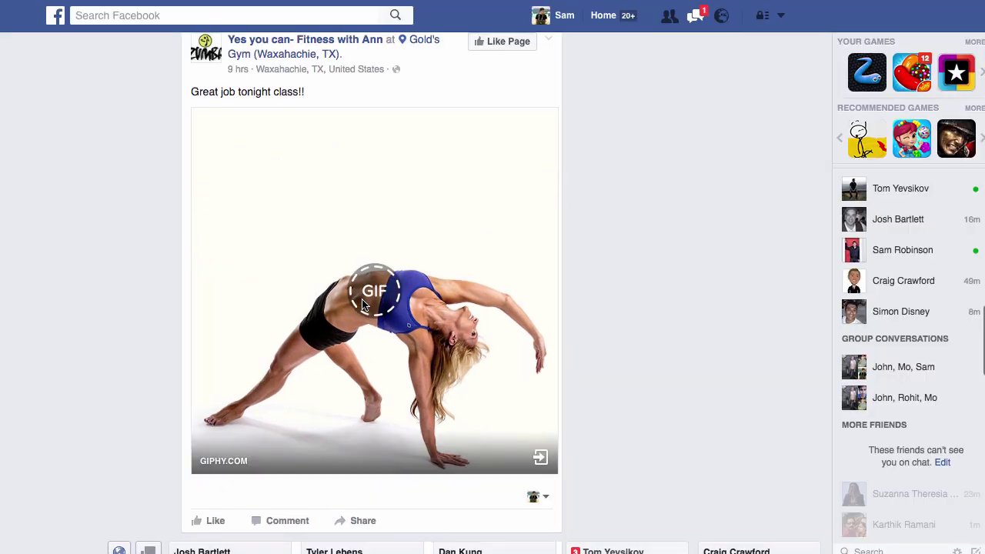
scroll(364, 304, "down", 6)
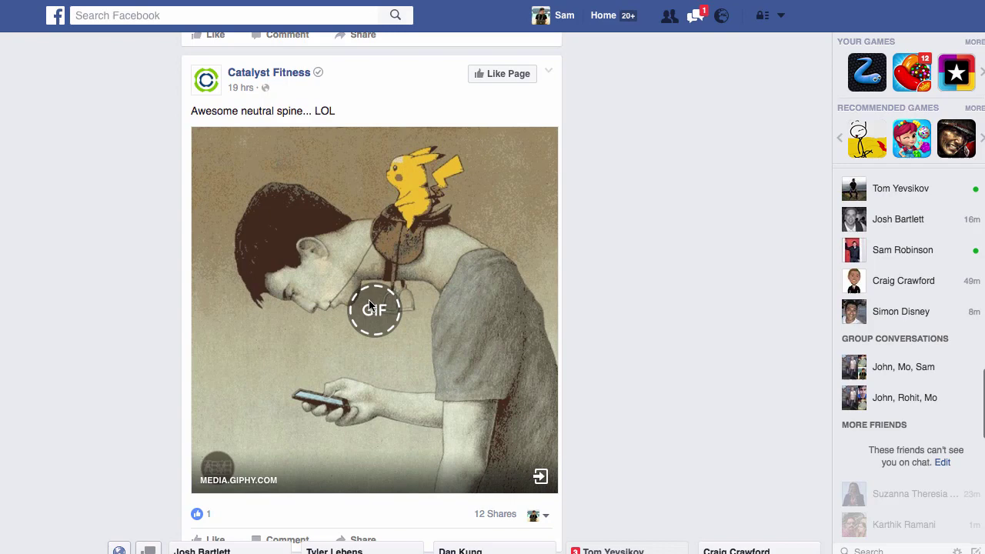
left_click(369, 304)
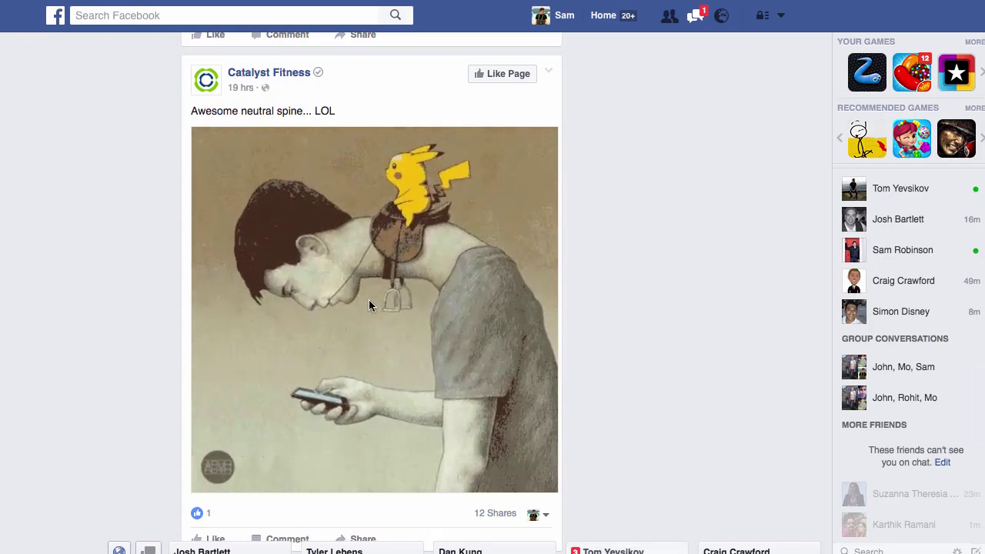
scroll(398, 311, "down", 6)
left_click(400, 329)
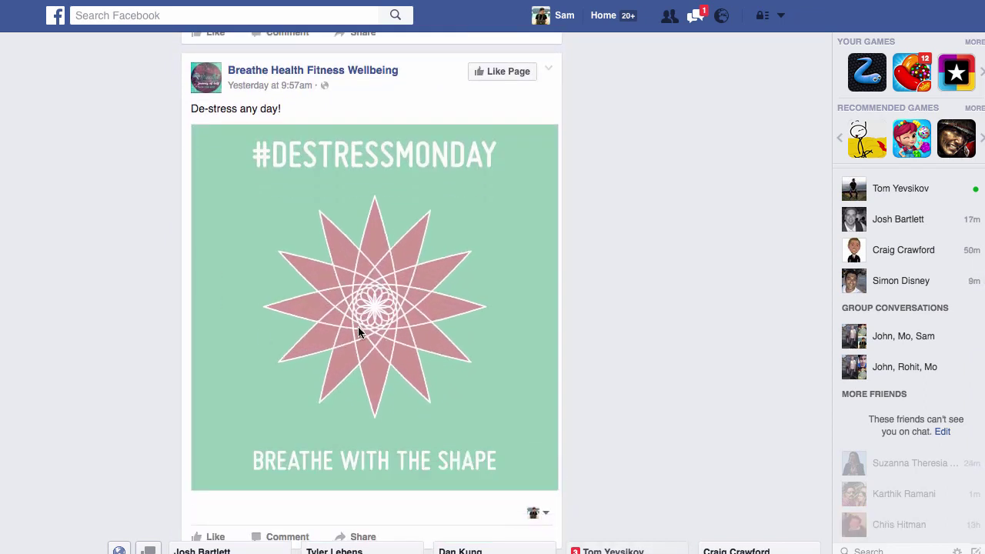
left_click(370, 316)
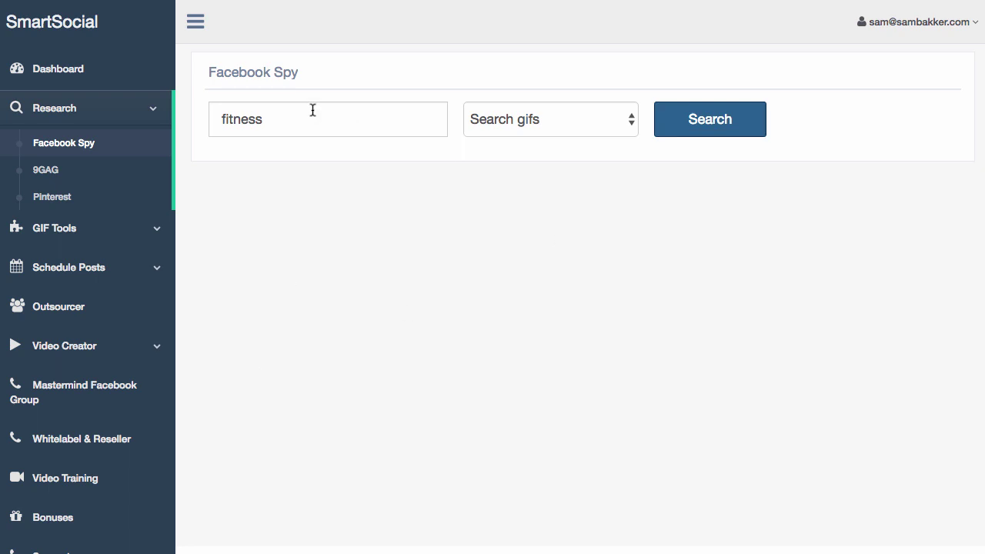
Switch the search type to teespring and replace the keyword 'fitness' with 'order'.
left_click(547, 126)
key("Down")
key("Return")
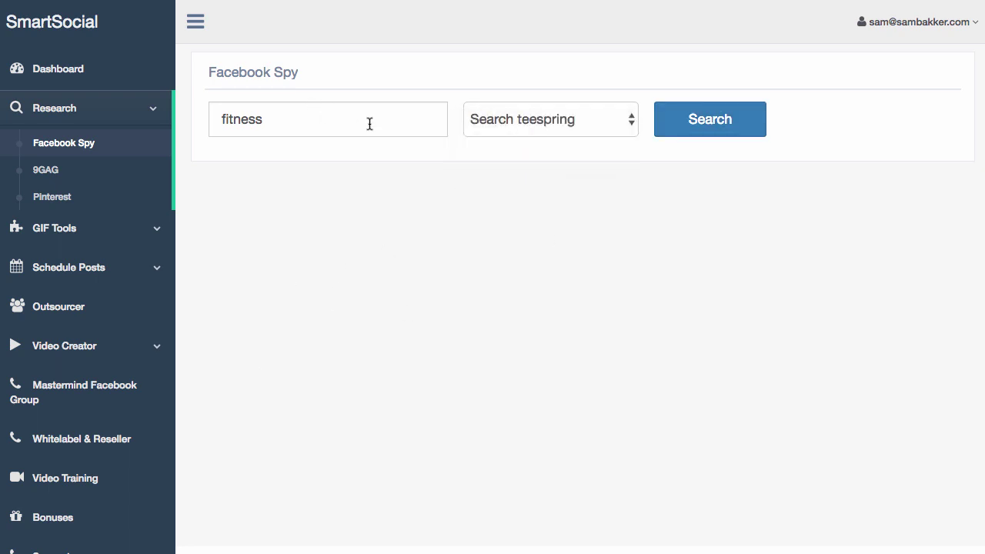
left_click_drag(362, 126, 116, 110)
type("order")
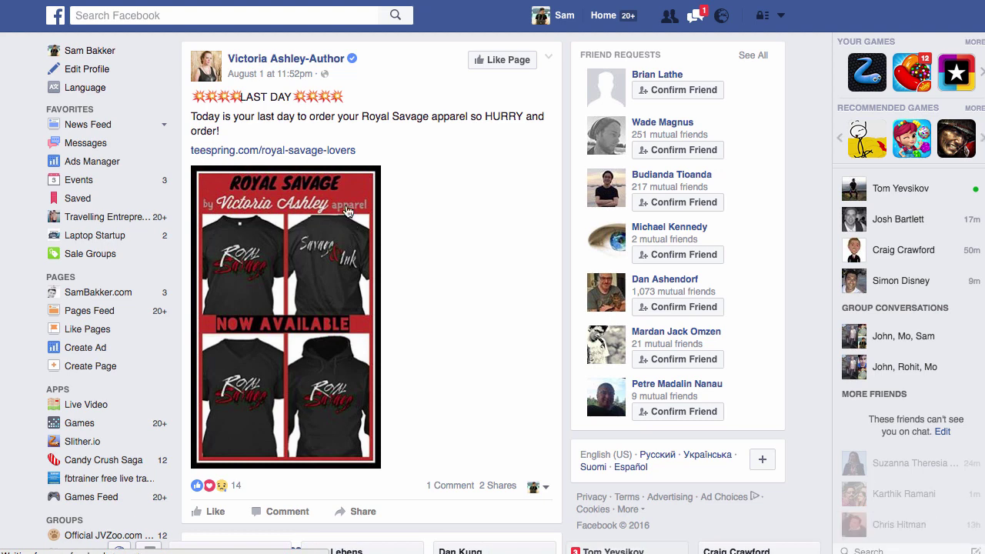
left_click_drag(191, 135, 236, 132)
scroll(333, 309, "down", 5)
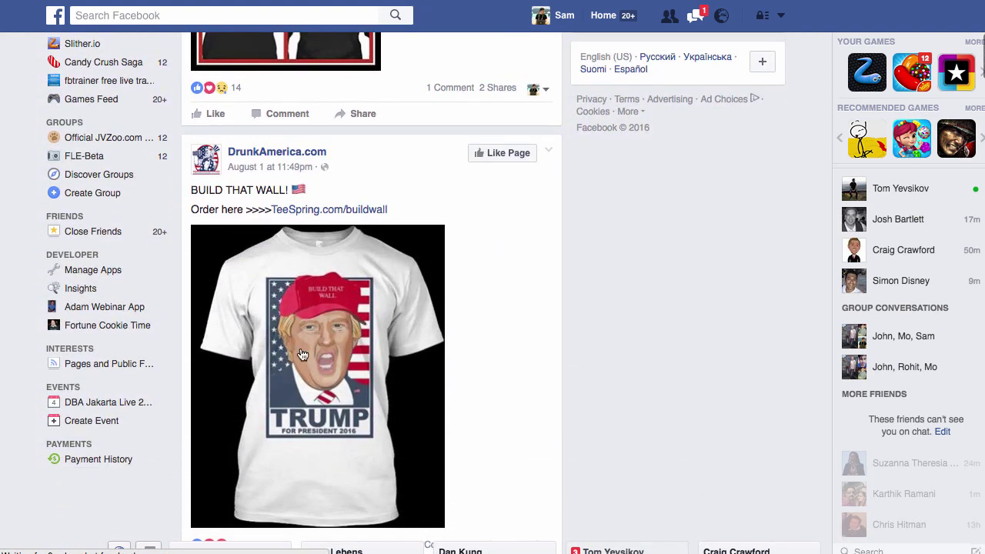
scroll(330, 356, "down", 10)
scroll(330, 358, "down", 6)
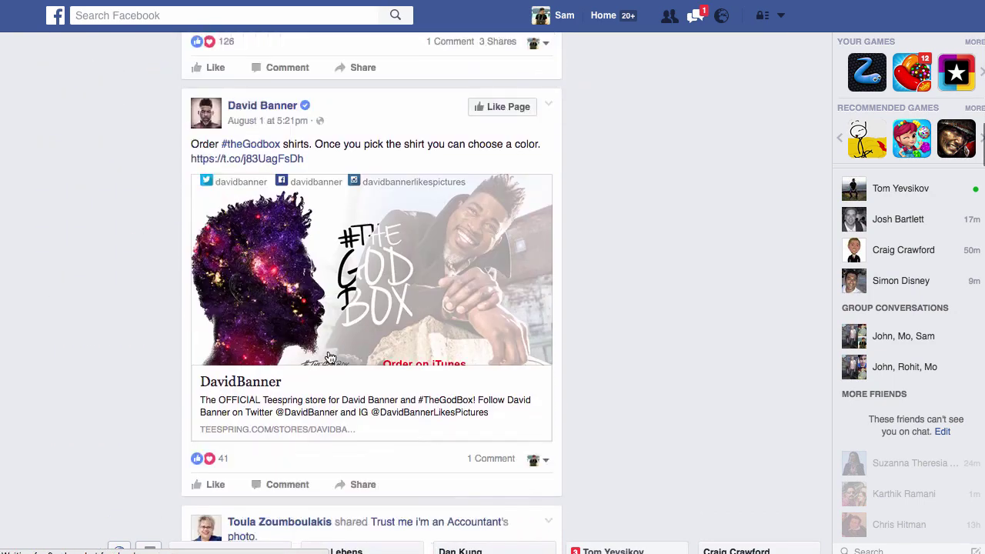
scroll(347, 348, "down", 15)
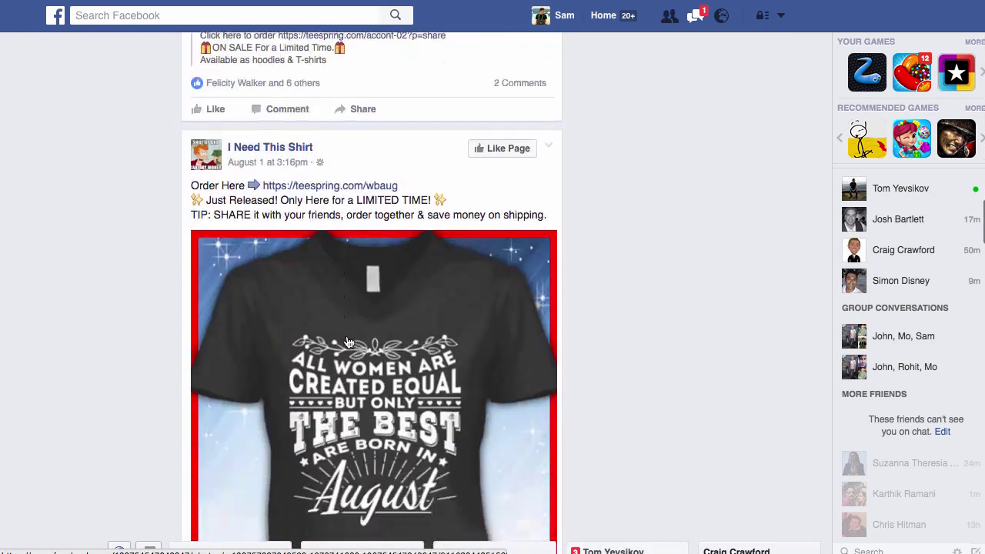
scroll(370, 324, "down", 15)
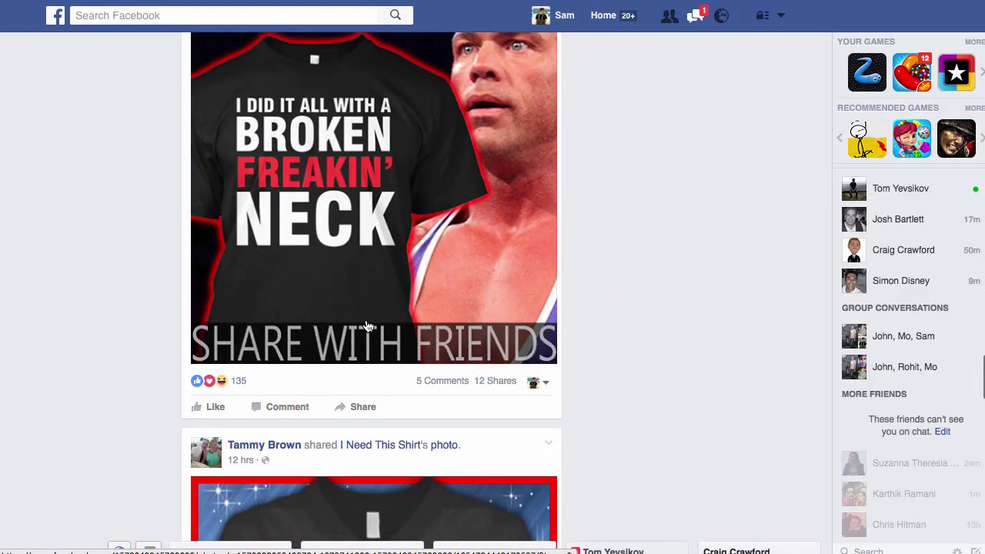
scroll(366, 326, "down", 8)
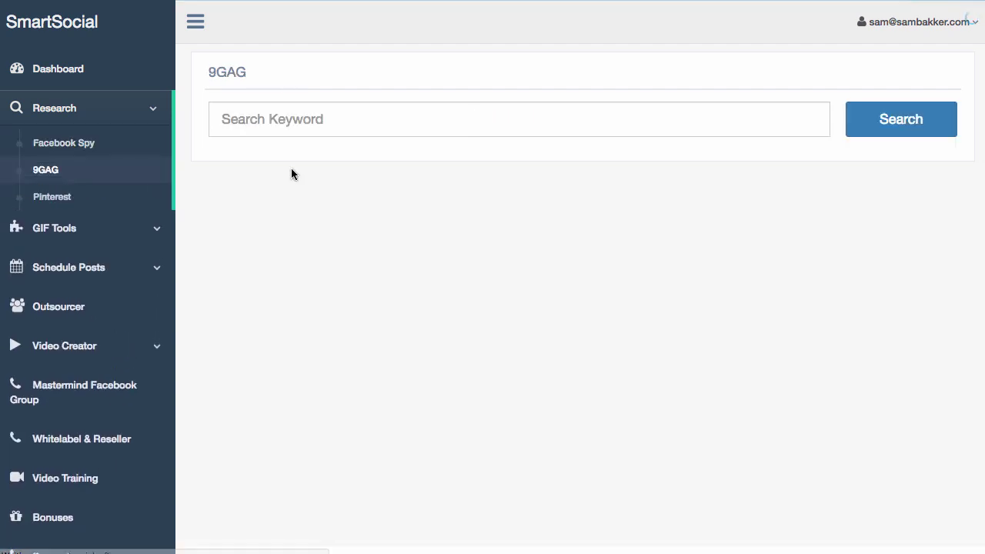
Search 9GAG for the keyword 'fitness'.
left_click(285, 132)
type("fitness")
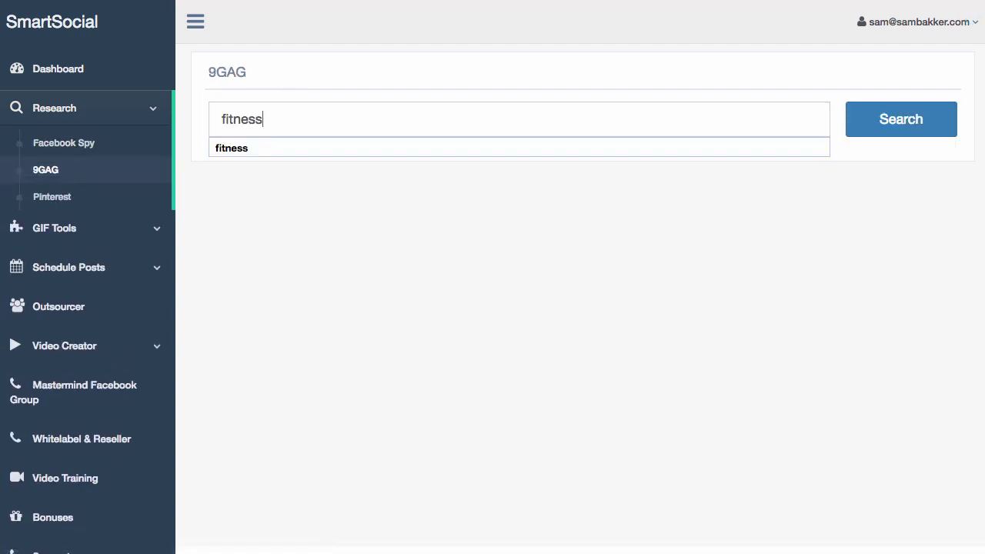
left_click(924, 116)
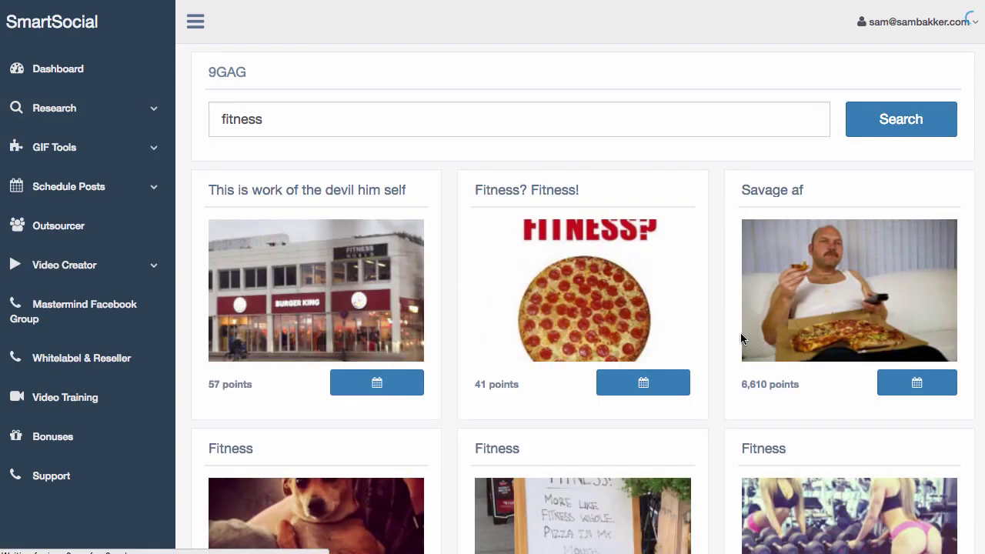
Scroll through the grid of fitness meme results and their point scores.
scroll(623, 339, "down", 8)
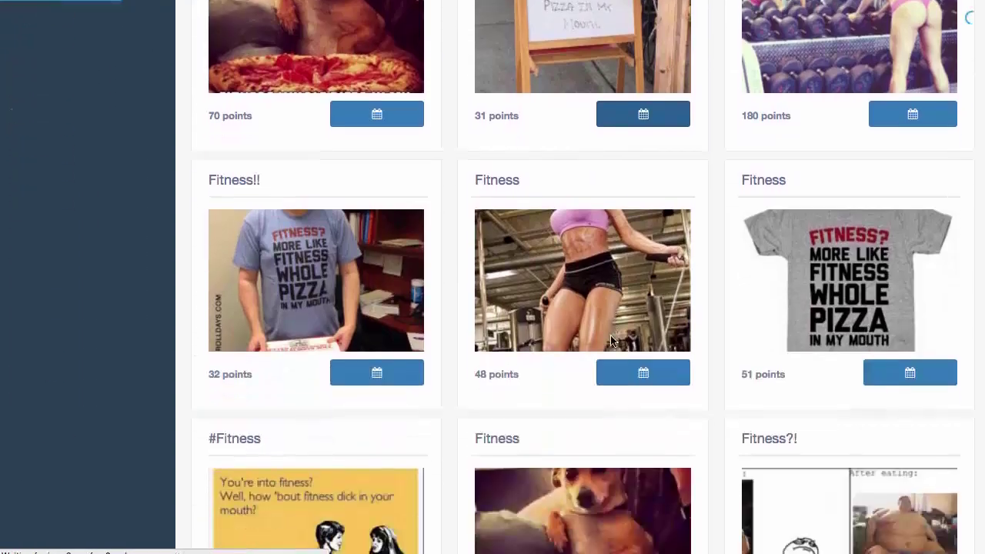
scroll(601, 346, "down", 6)
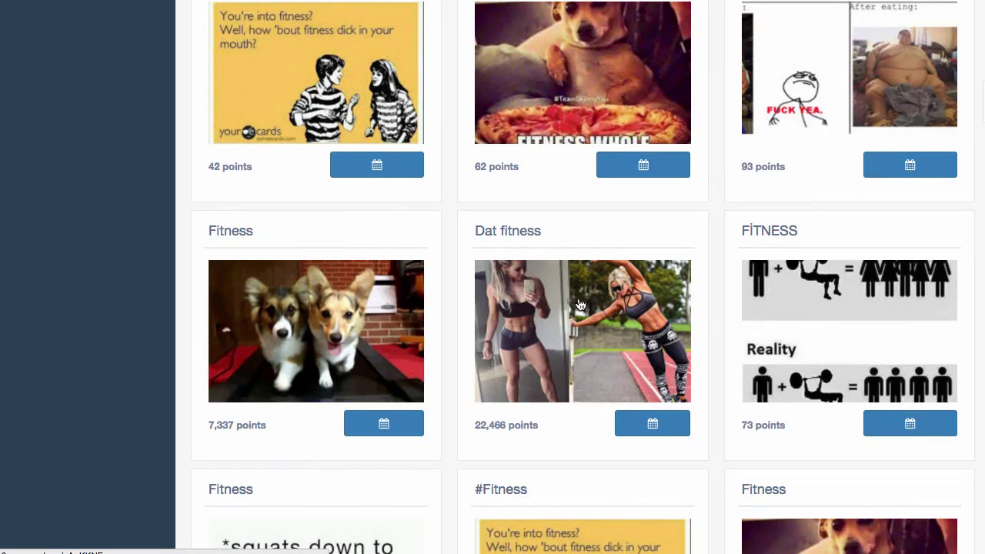
scroll(588, 297, "down", 5)
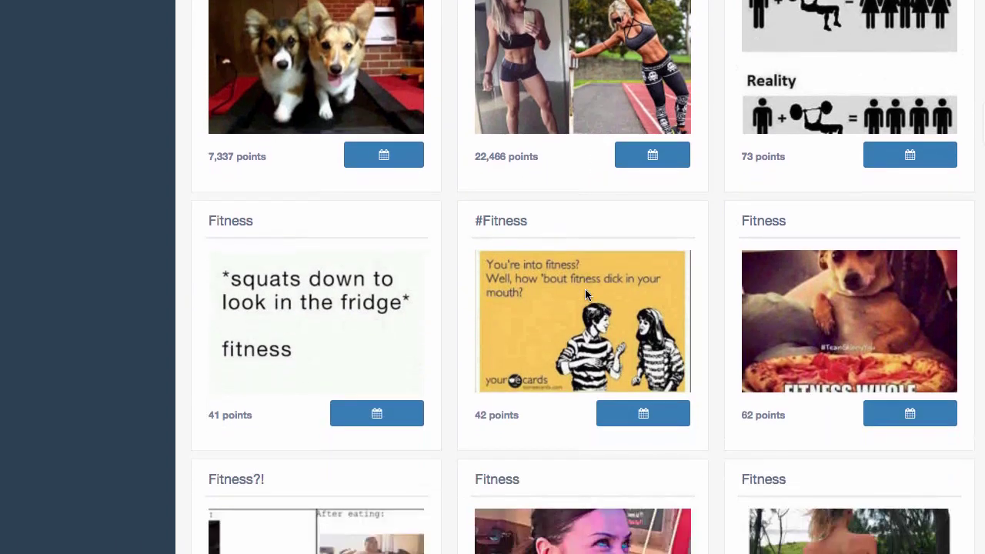
scroll(590, 293, "down", 10)
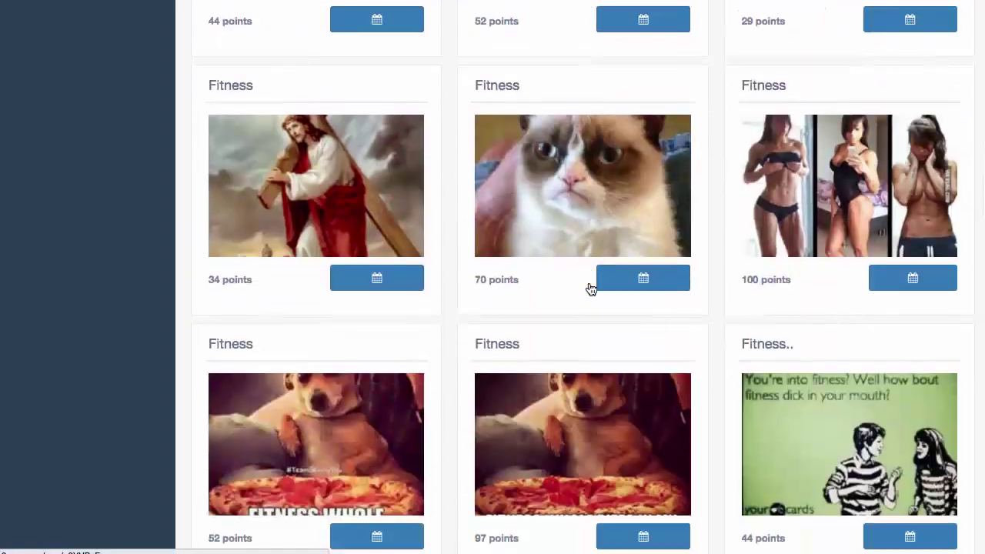
scroll(591, 289, "down", 12)
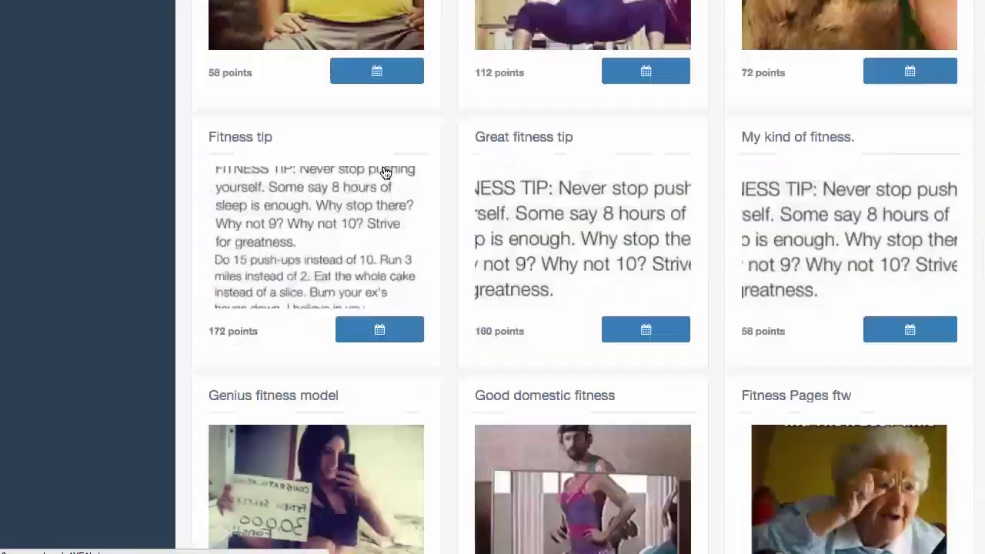
scroll(385, 173, "down", 11)
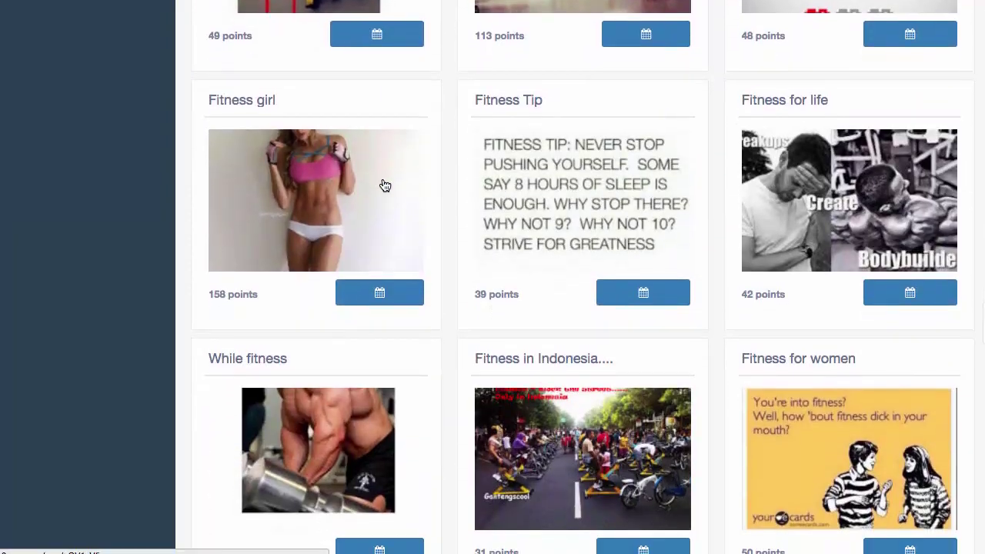
scroll(386, 184, "down", 7)
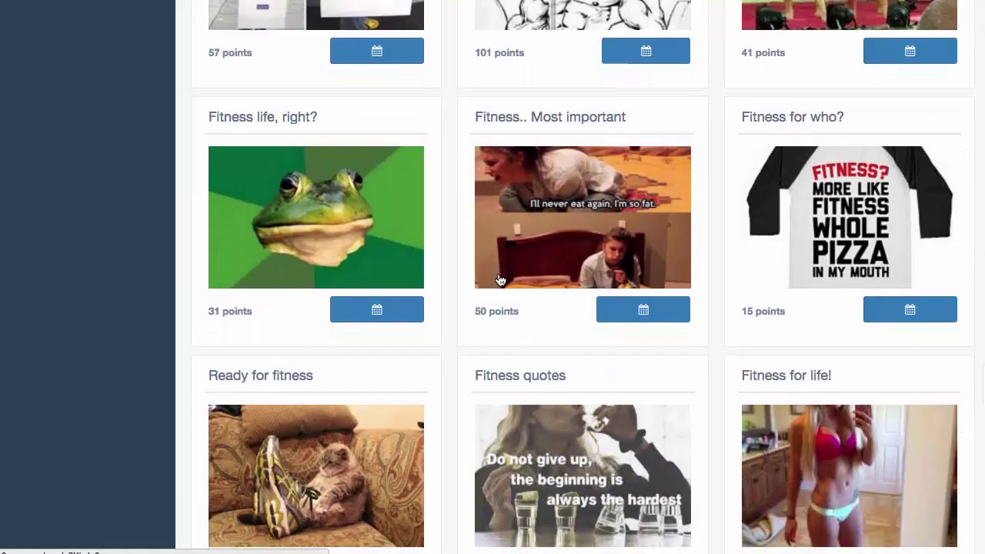
scroll(497, 279, "down", 10)
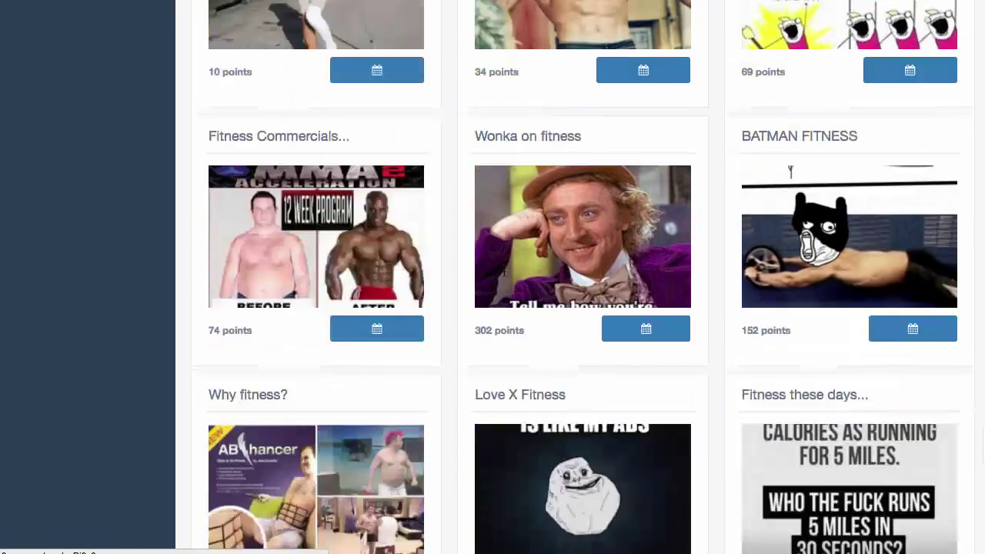
scroll(508, 275, "down", 3)
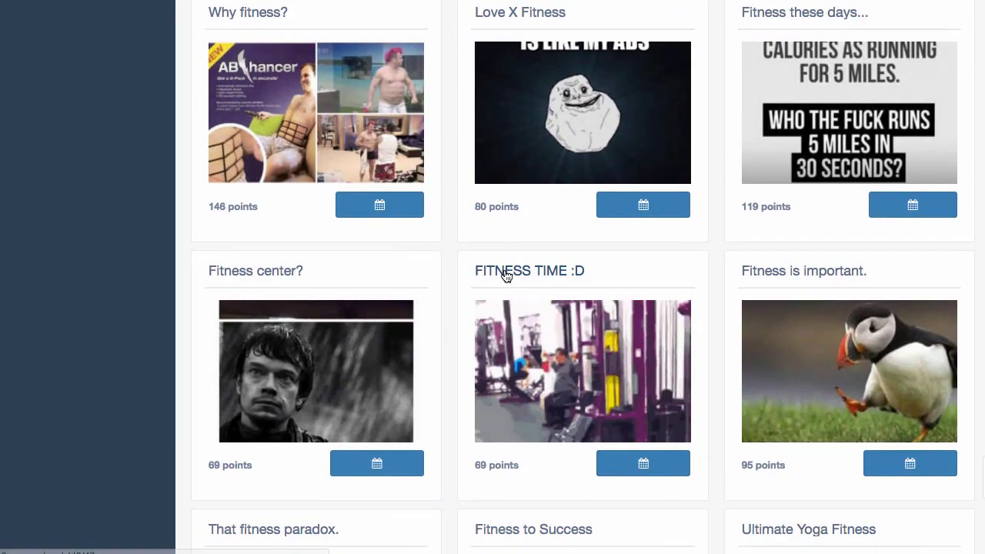
scroll(505, 275, "up", 20)
scroll(507, 280, "up", 15)
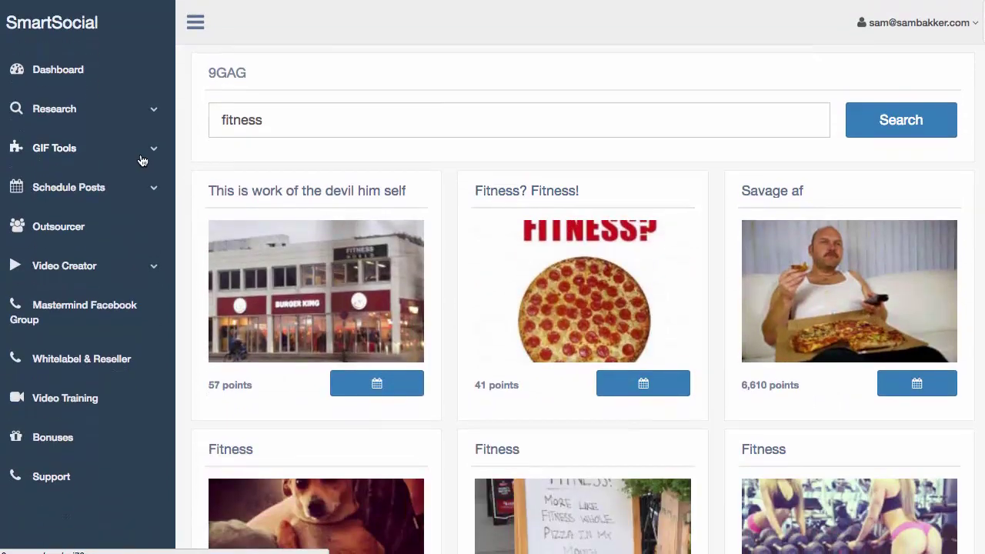
left_click(142, 147)
Open the Pinterest research page and search for the keyword 'shirt'.
left_click(147, 113)
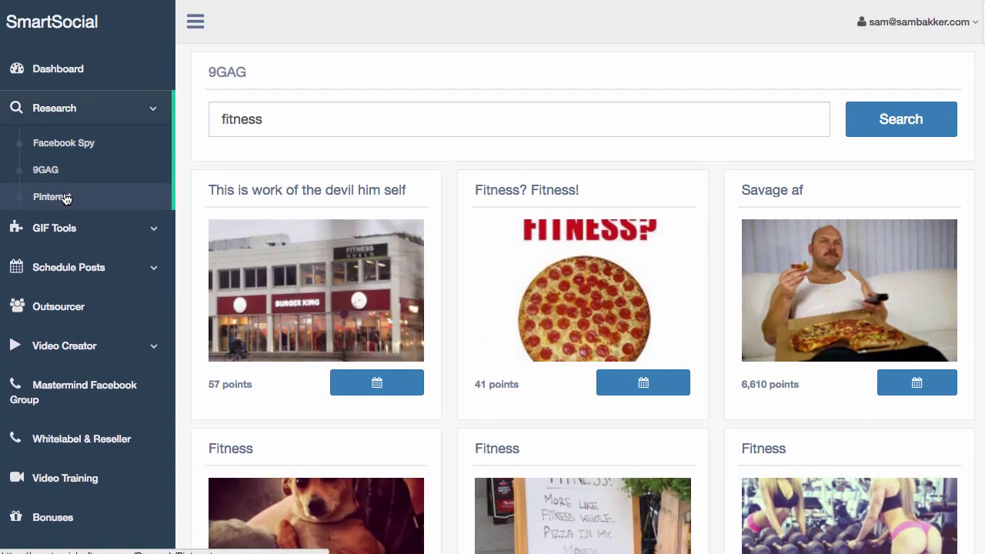
left_click(76, 195)
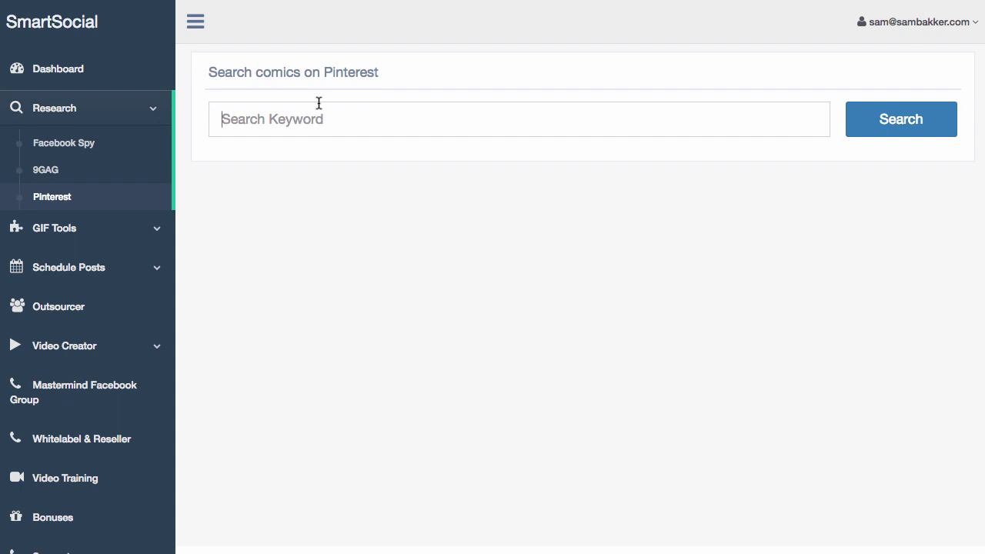
left_click(318, 108)
type("shi")
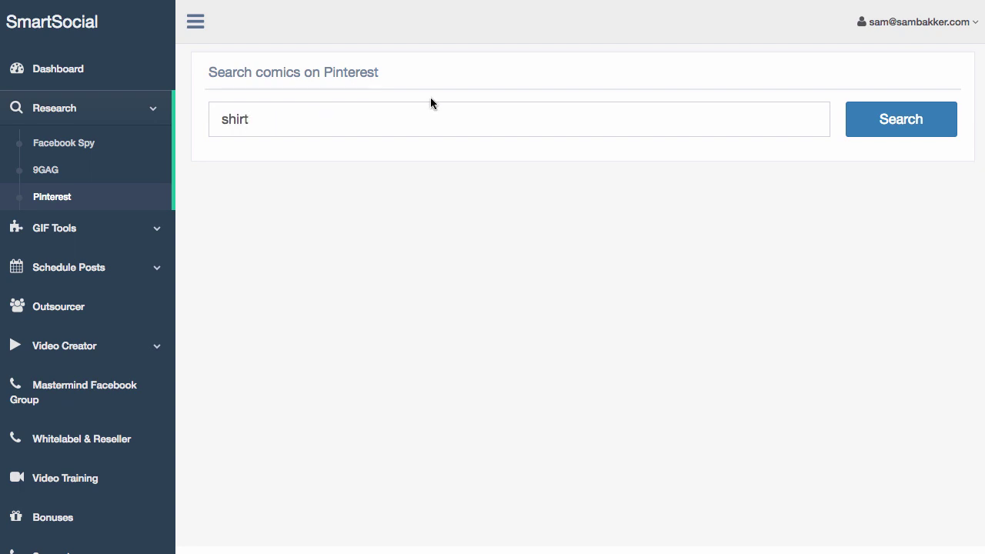
type("rt")
left_click(901, 119)
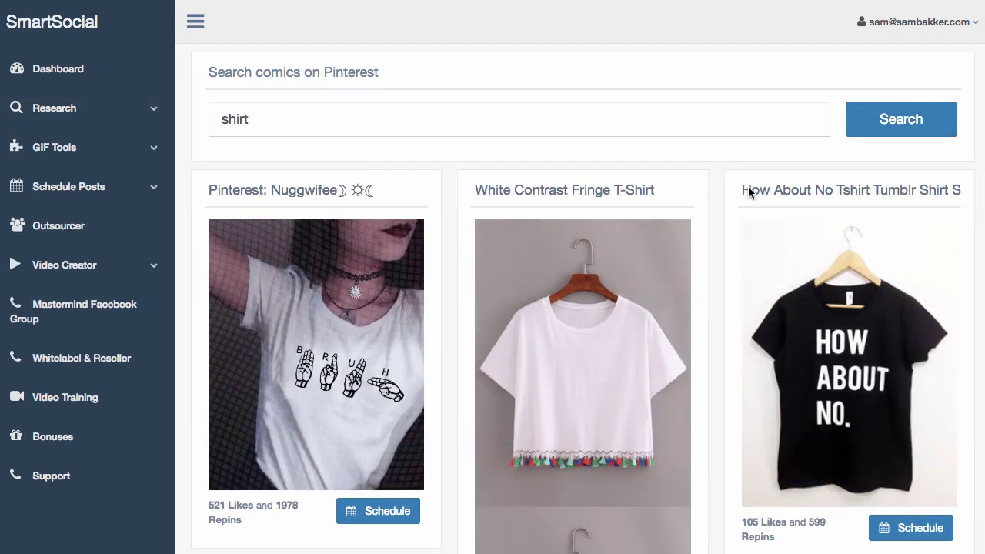
scroll(530, 196, "down", 12)
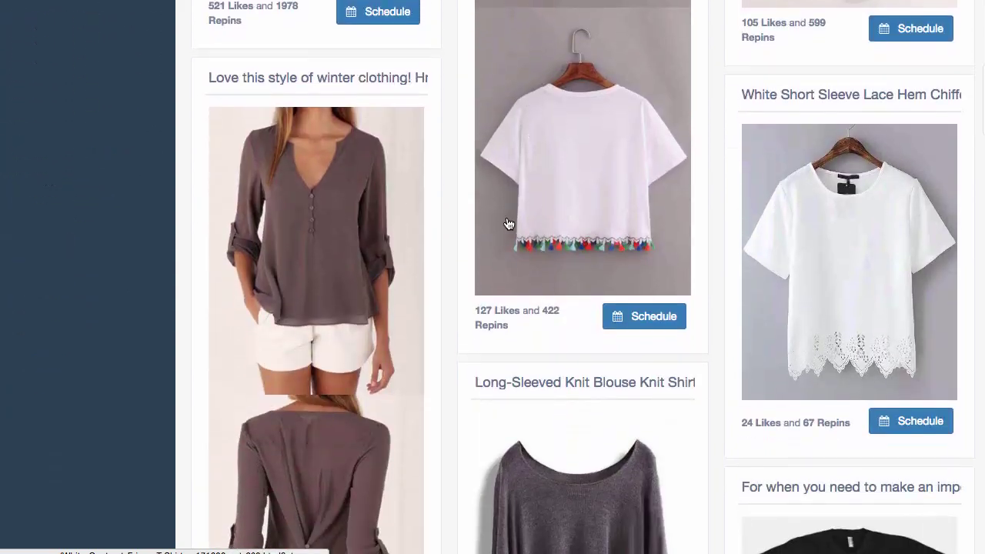
scroll(513, 234, "down", 9)
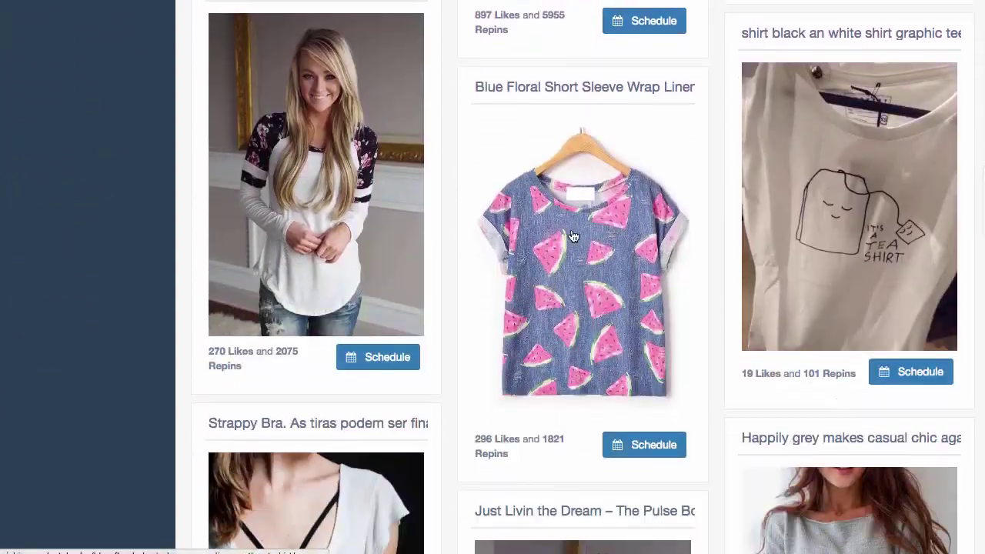
scroll(579, 239, "down", 5)
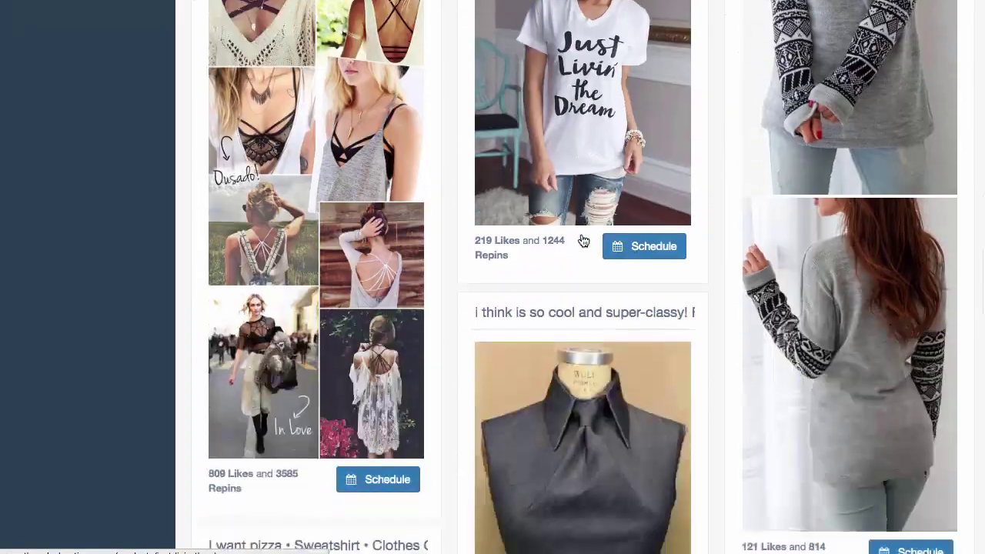
scroll(577, 242, "down", 10)
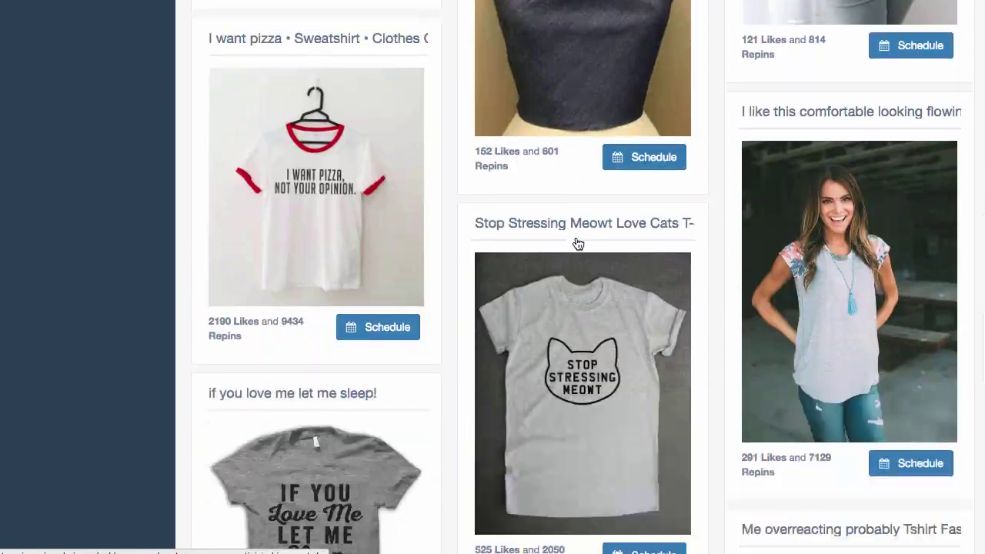
scroll(578, 238, "down", 10)
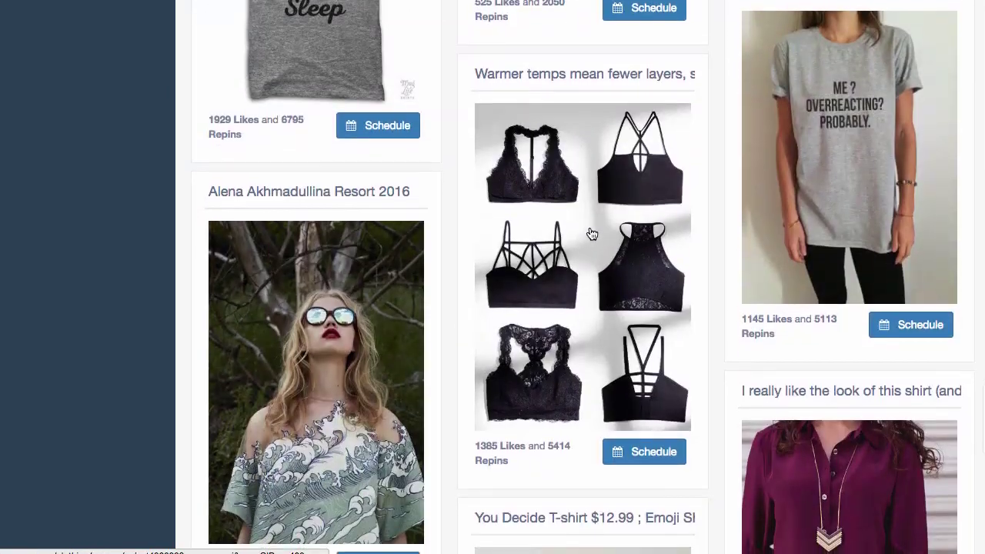
scroll(593, 232, "down", 5)
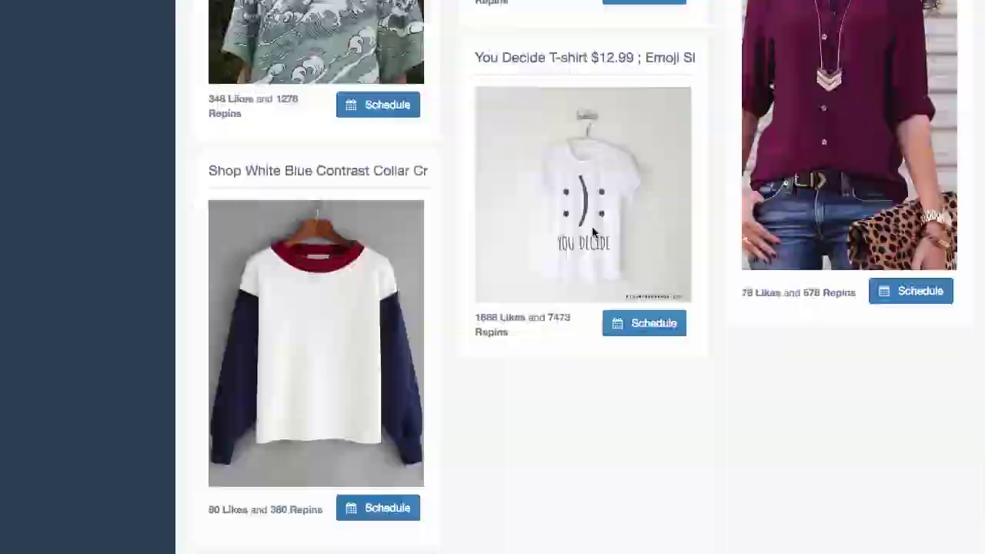
scroll(592, 232, "up", 5)
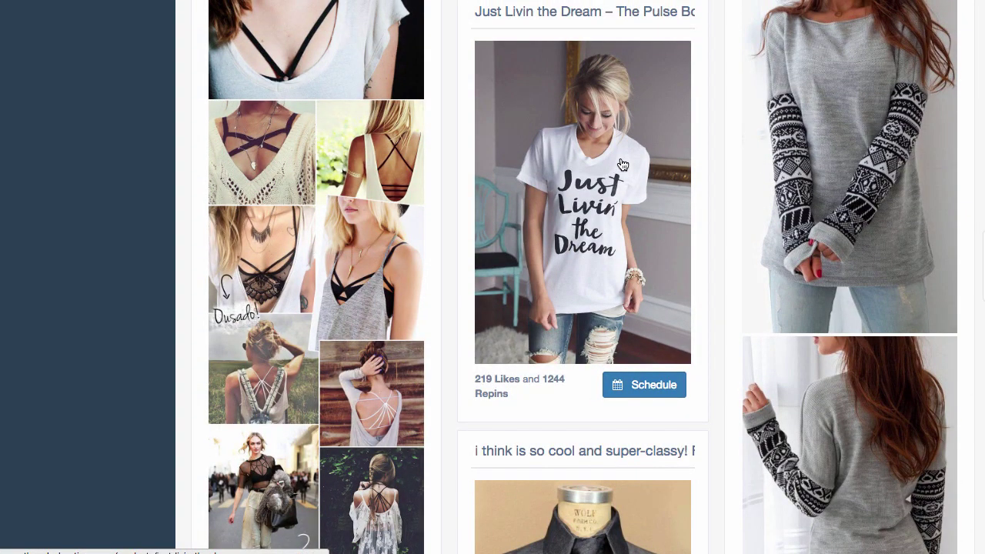
scroll(624, 165, "up", 8)
scroll(623, 165, "up", 10)
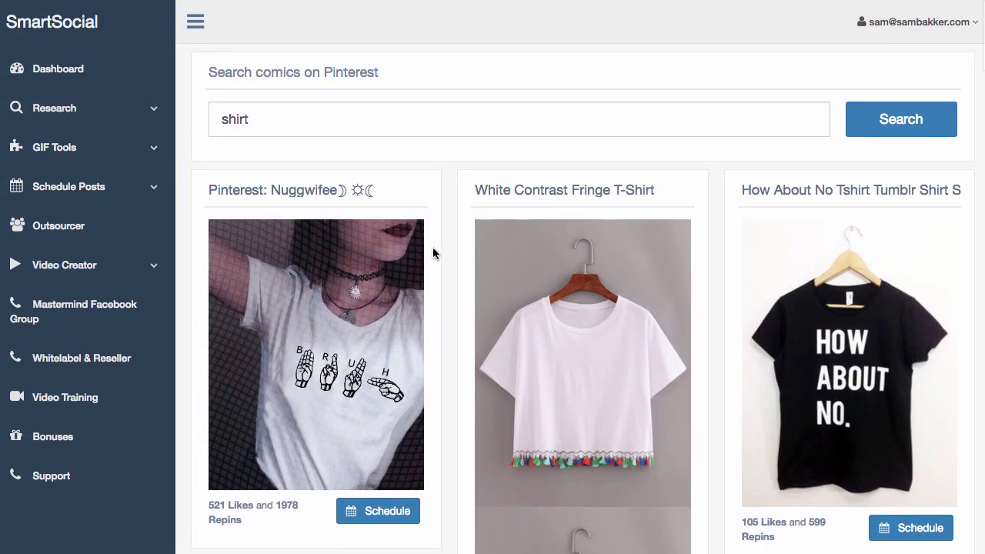
Open the Image Creator from the GIF Tools section of the sidebar.
left_click(98, 150)
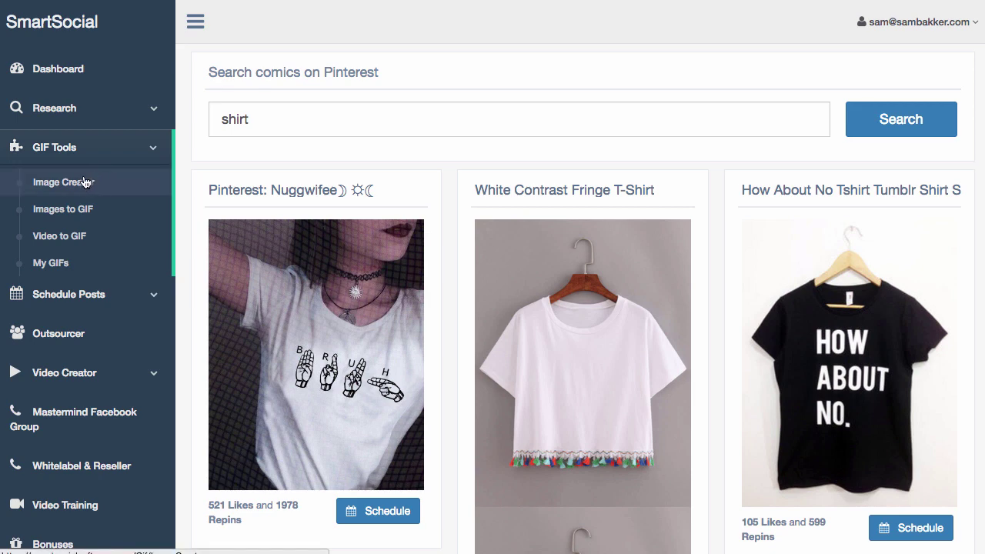
left_click(85, 182)
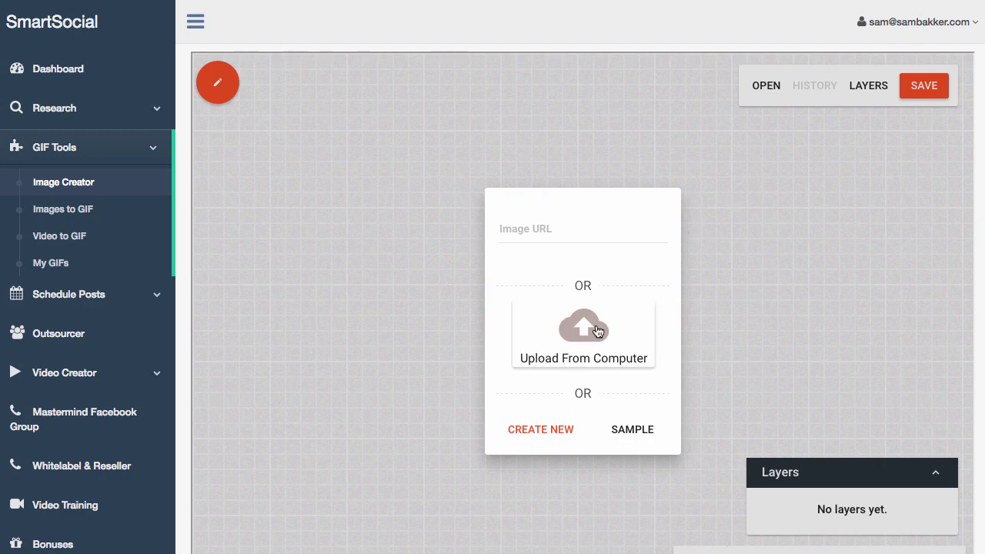
Create a blank 800 × 600 canvas and add a dark teal Pacifico text box.
left_click(563, 424)
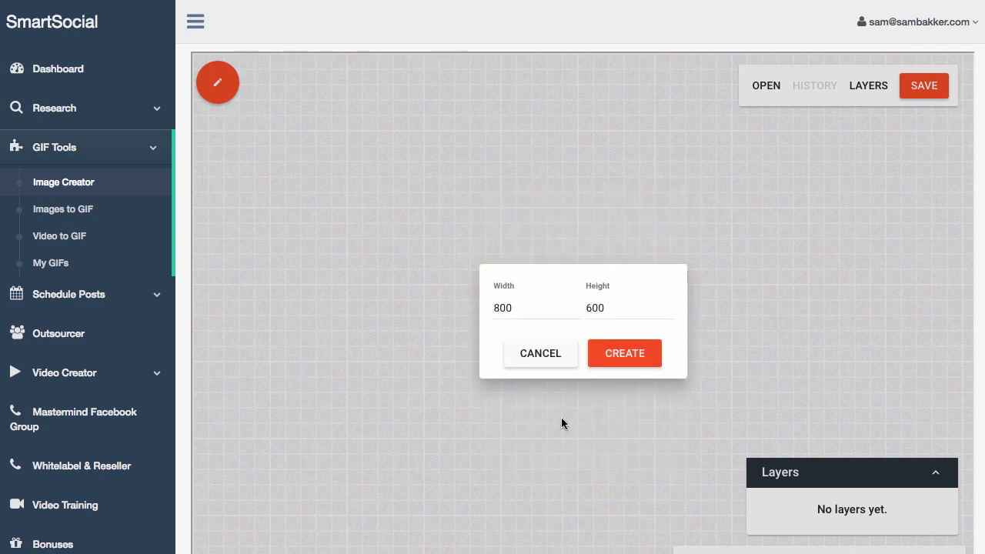
left_click(600, 355)
scroll(608, 357, "down", 1)
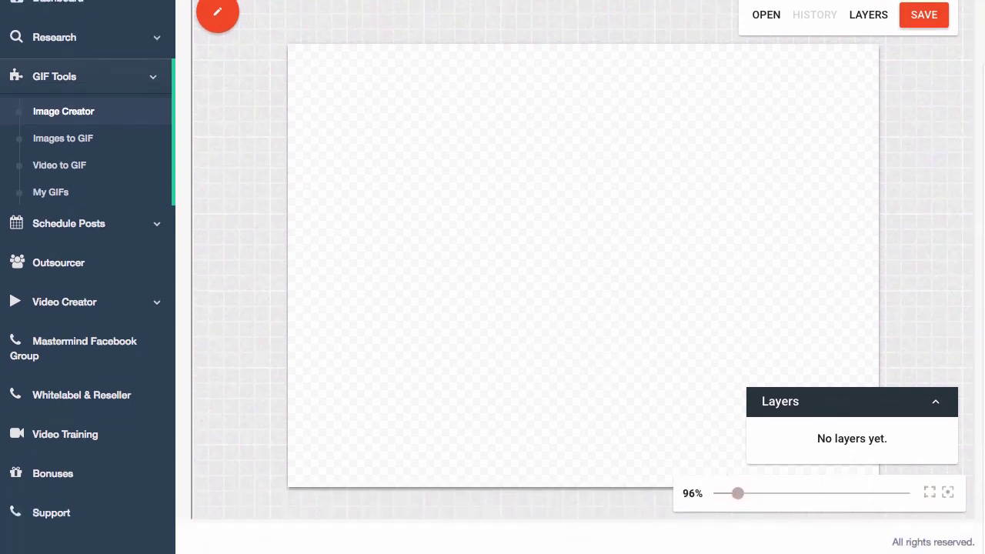
left_click(210, 23)
scroll(346, 308, "up", 1)
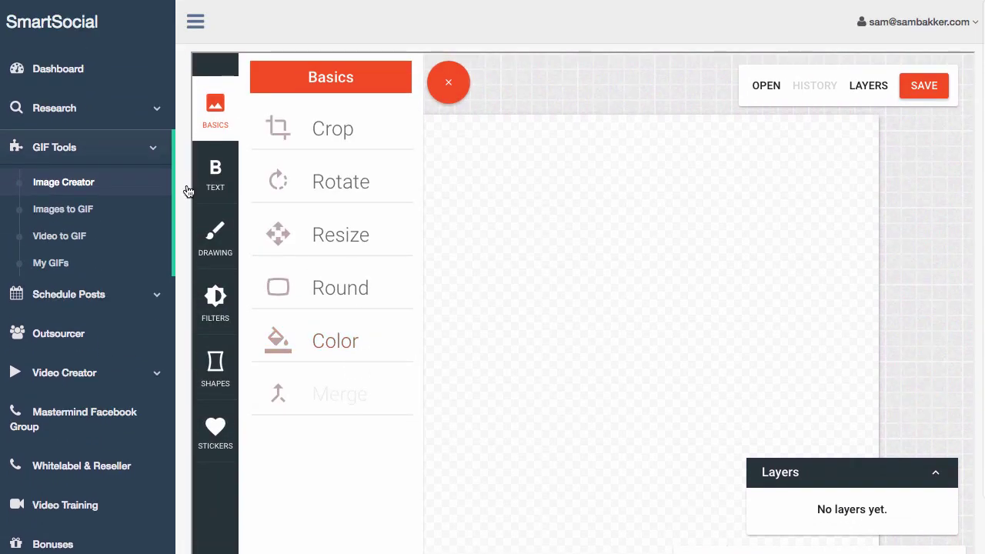
left_click(214, 179)
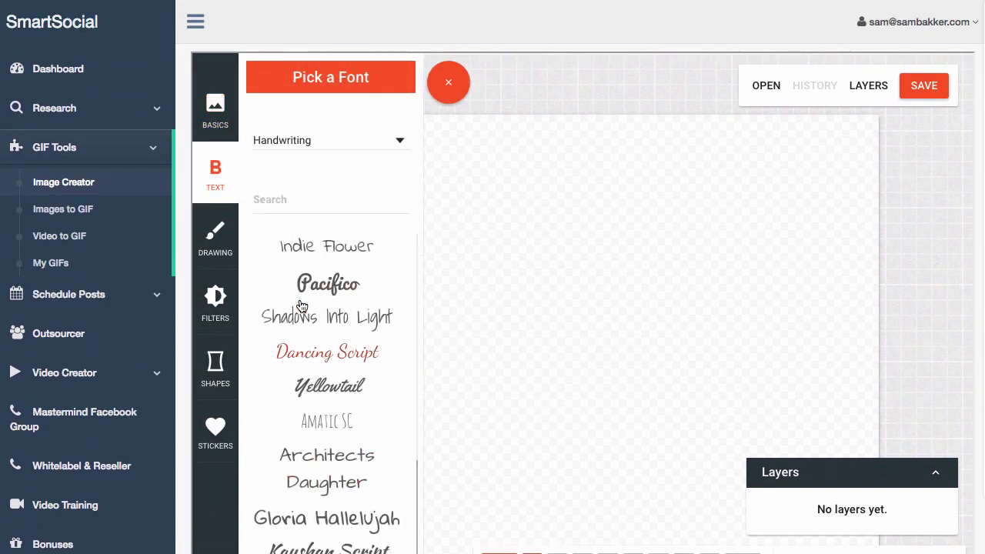
left_click(333, 284)
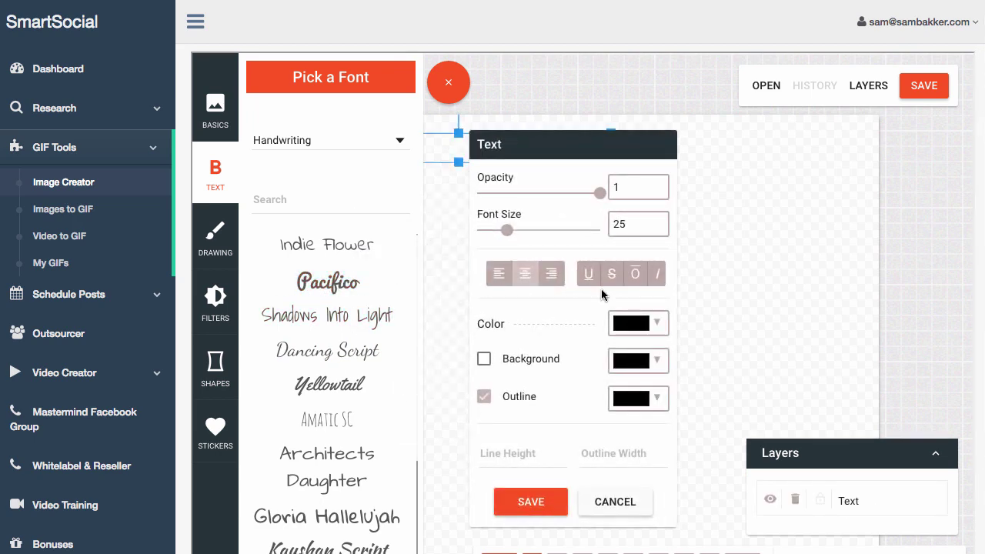
left_click_drag(457, 141, 670, 185)
left_click(656, 324)
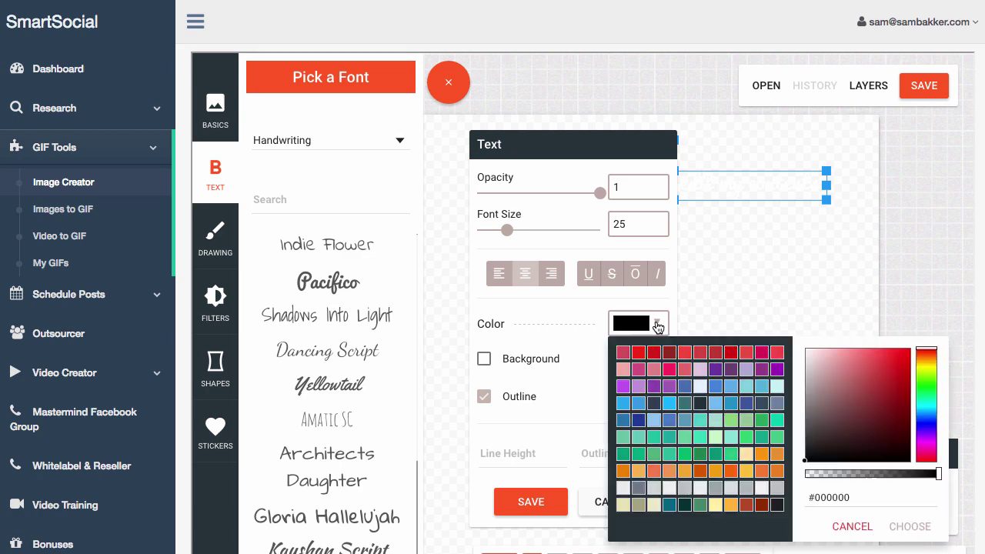
left_click(685, 506)
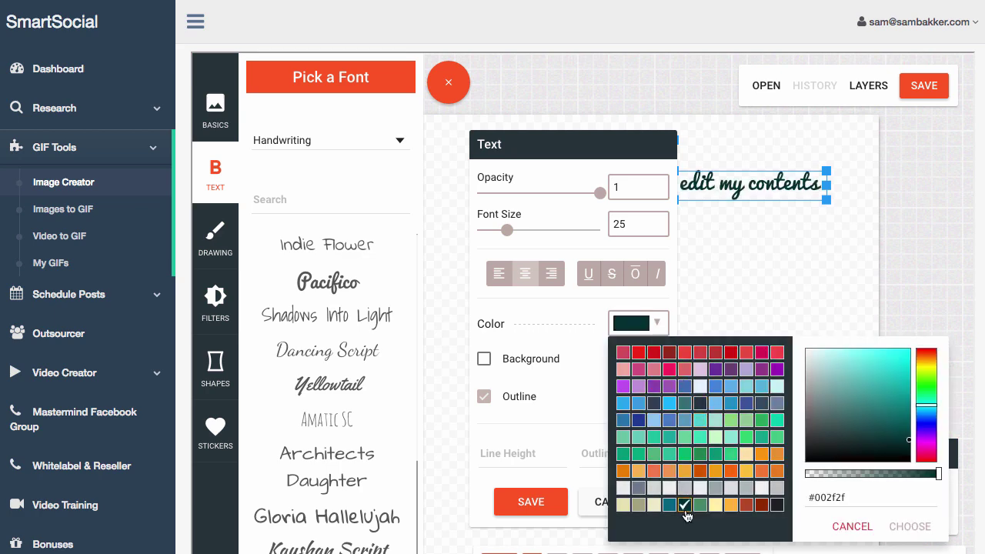
left_click(783, 251)
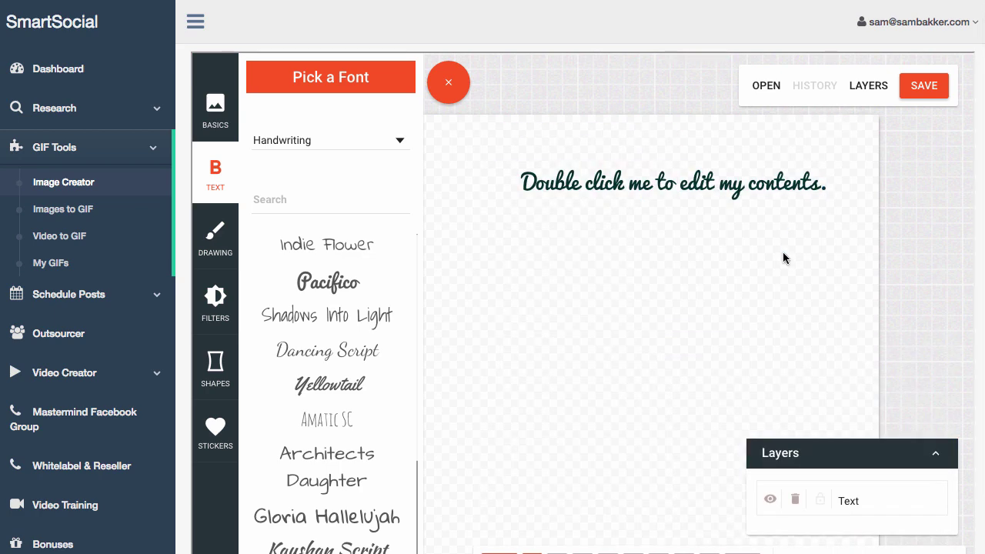
Try the fine dotted brush and browse filters, shapes and stickers before opening Images to GIF.
left_click(229, 259)
left_click(308, 330)
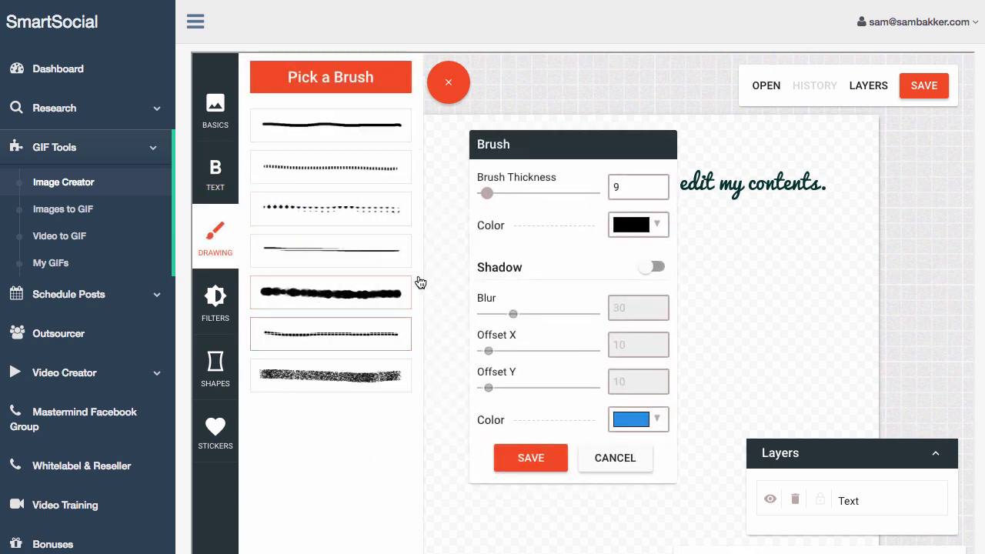
left_click(230, 309)
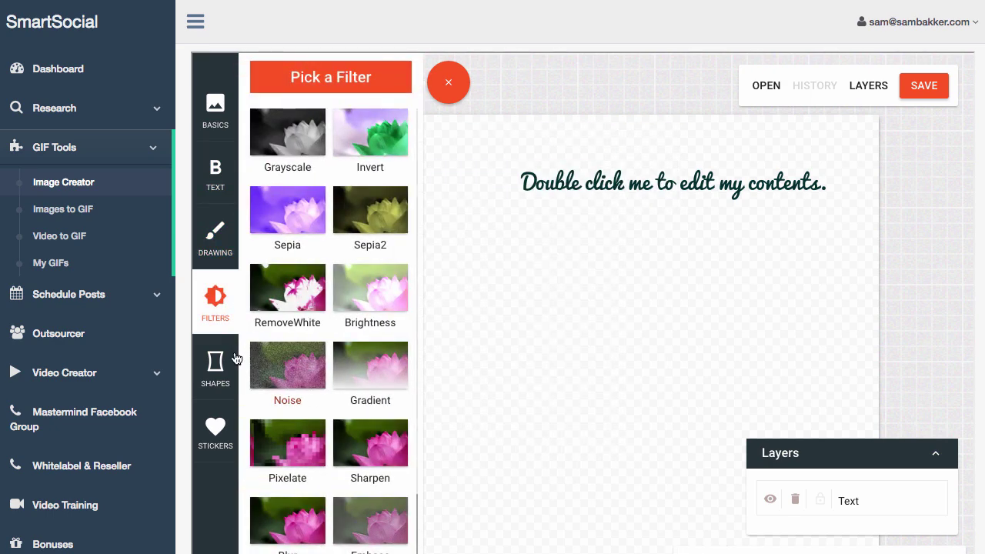
left_click(227, 360)
left_click(218, 410)
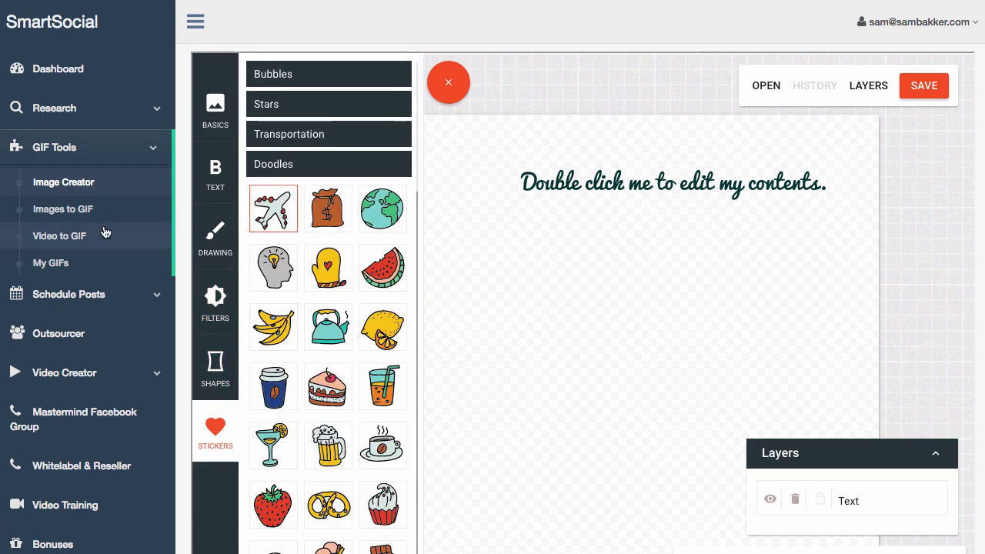
left_click(63, 209)
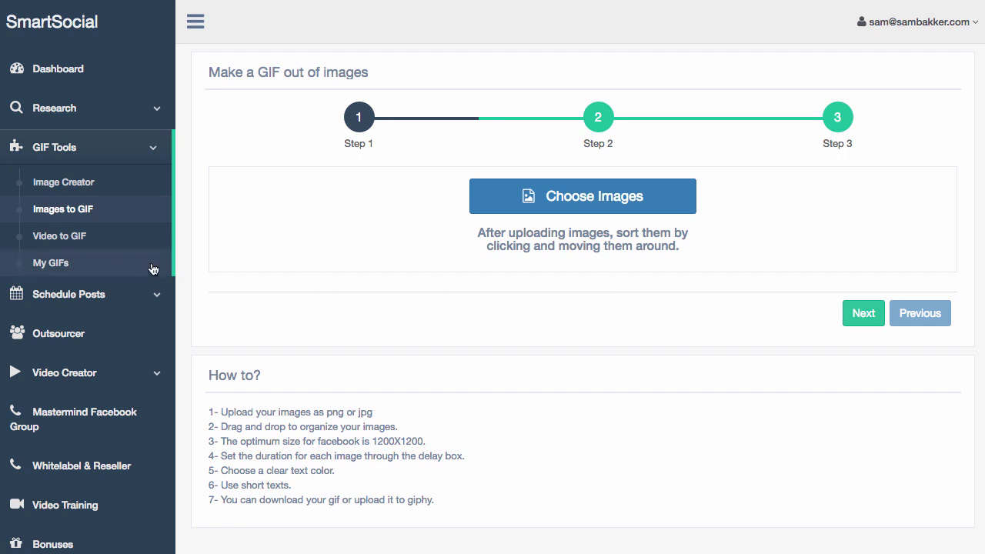
Upload the Sunset_at_Kucherla_lake.jpg photo from the computer to the GIF maker.
left_click(554, 199)
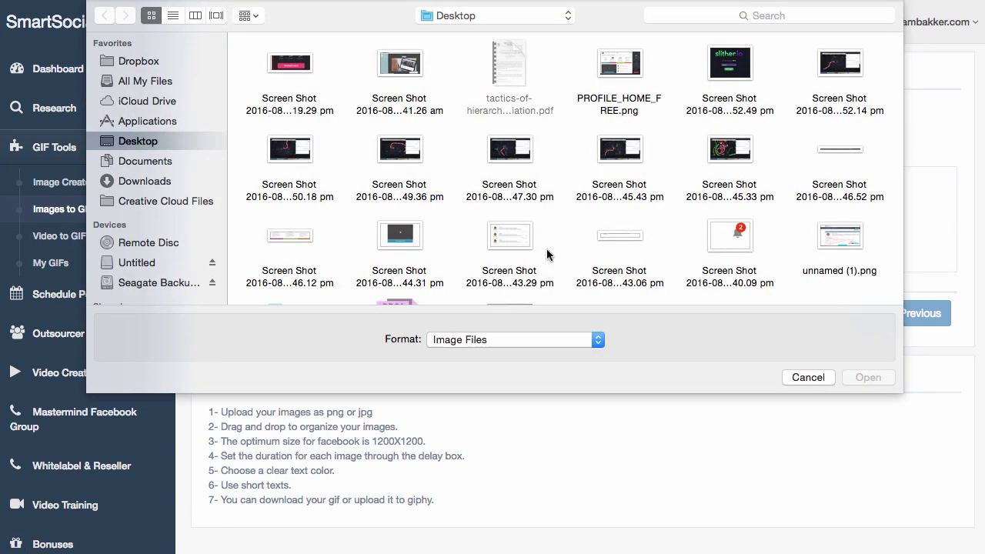
scroll(558, 250, "down", 3)
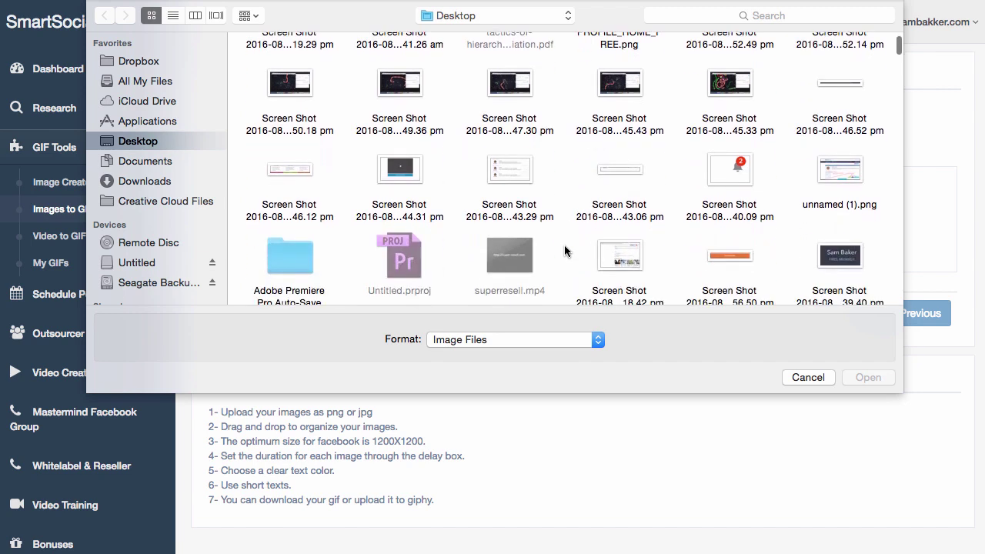
scroll(565, 250, "up", 1)
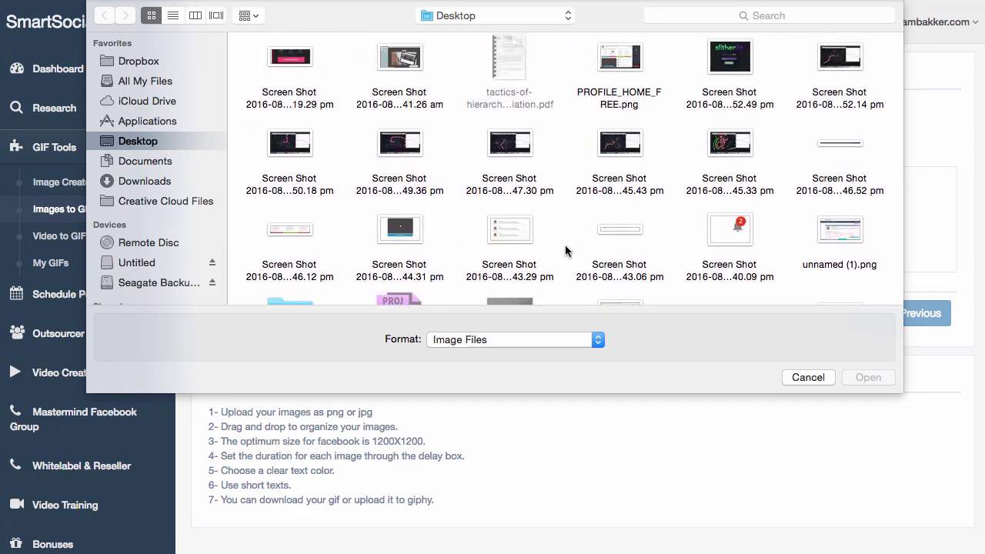
scroll(566, 250, "down", 5)
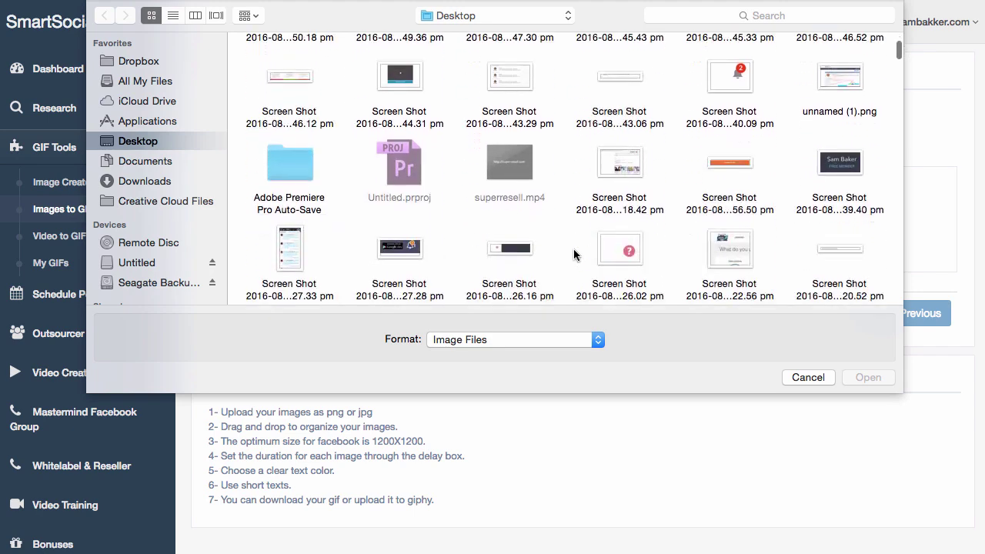
scroll(575, 252, "down", 5)
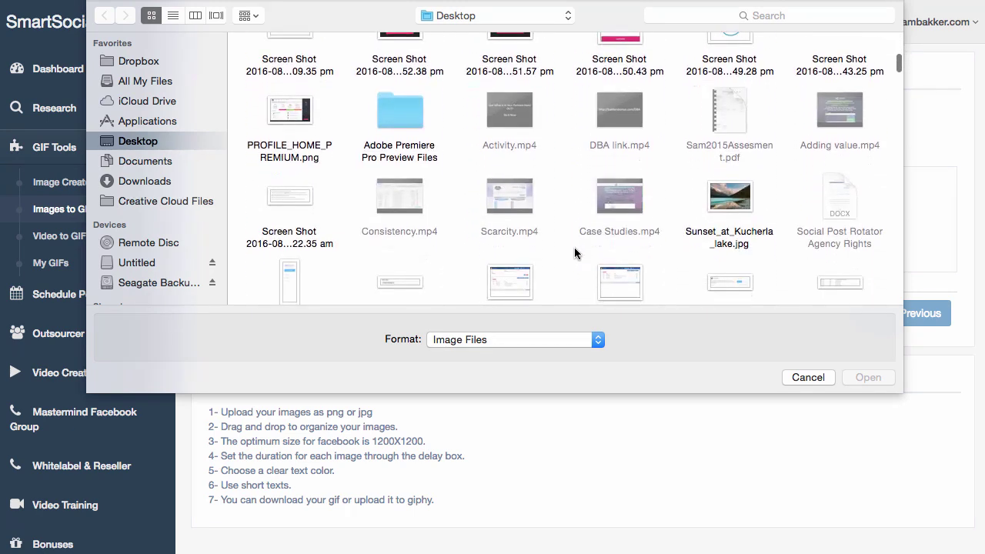
double_click(742, 232)
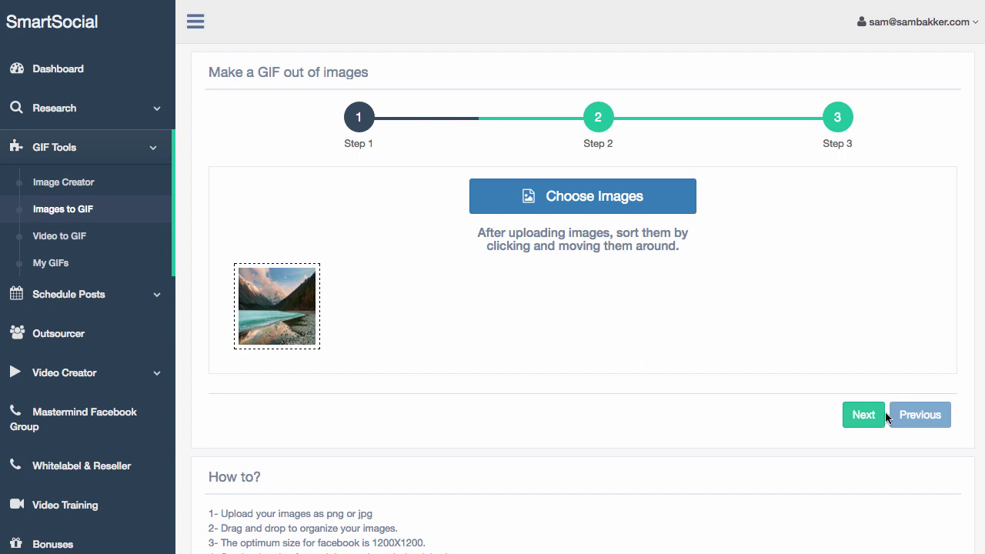
Caption the GIF 'Go here to find out more' at 200 × 200 px and 500 ms delay.
left_click(863, 415)
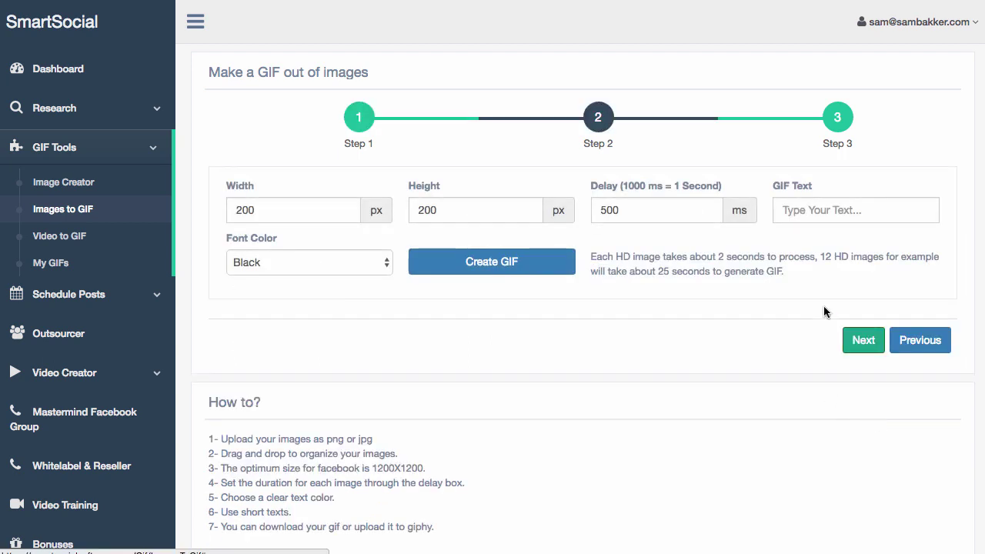
left_click(824, 209)
type("Go ")
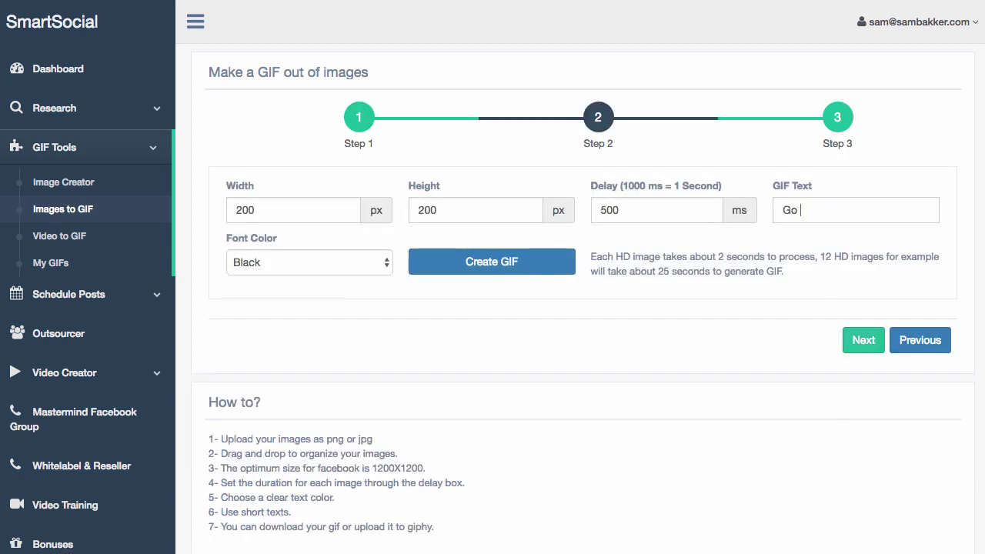
type("here to find out more")
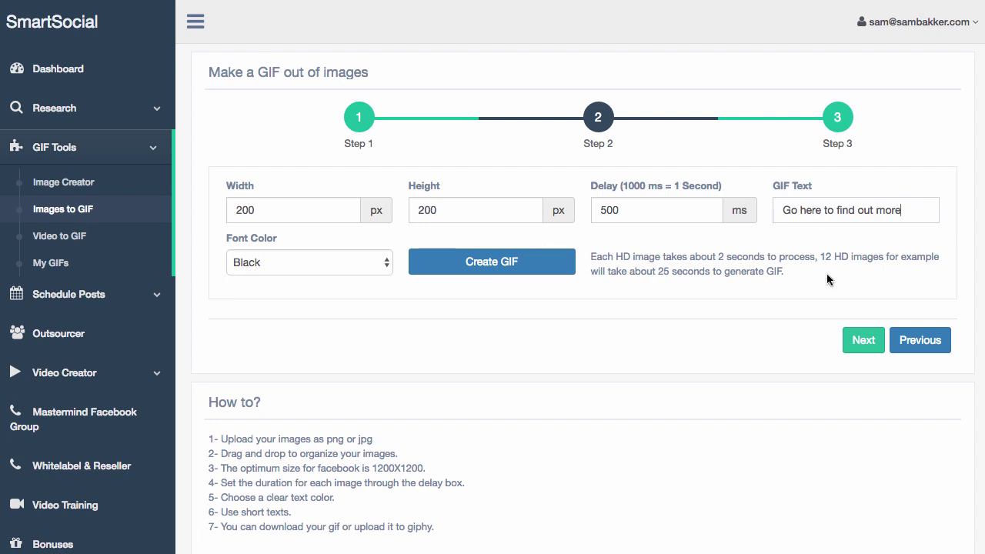
left_click(861, 342)
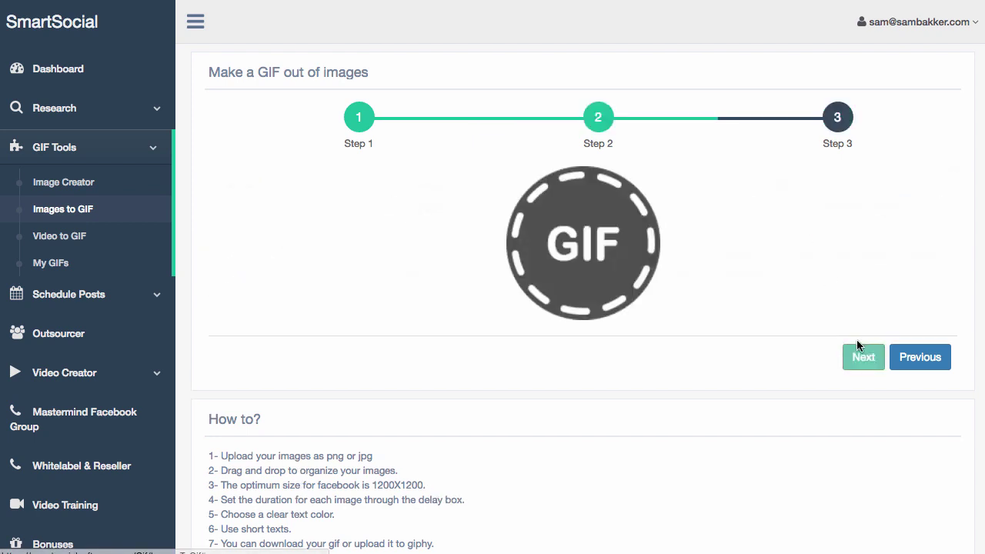
left_click(904, 360)
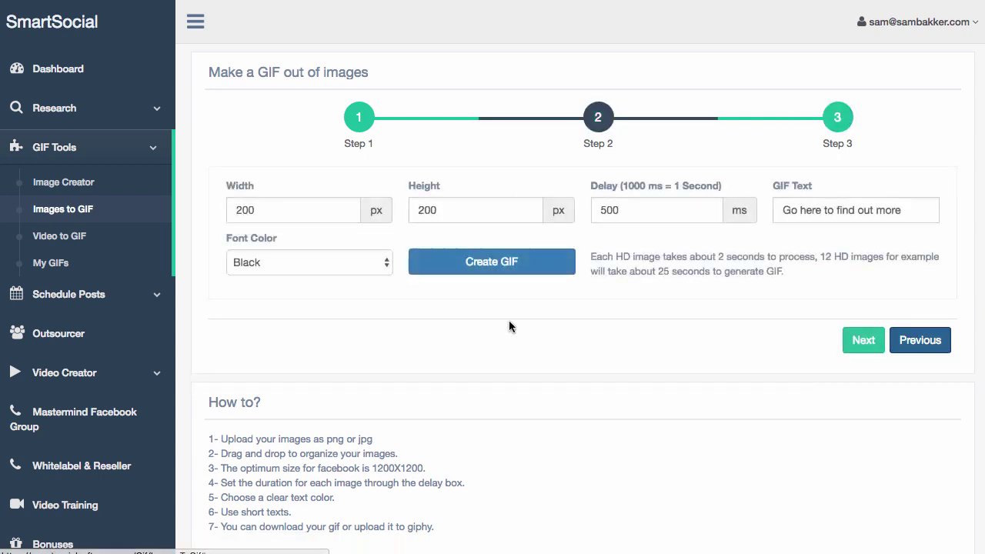
Generate the landscape GIF, then save and publish it under the name 'Altai Gif'.
left_click(525, 270)
scroll(755, 323, "down", 2)
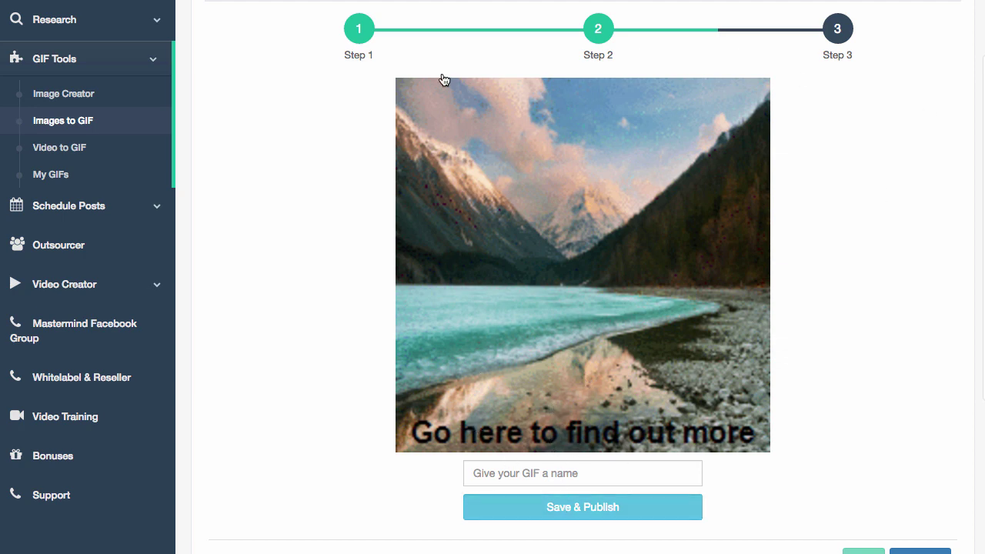
left_click(573, 470)
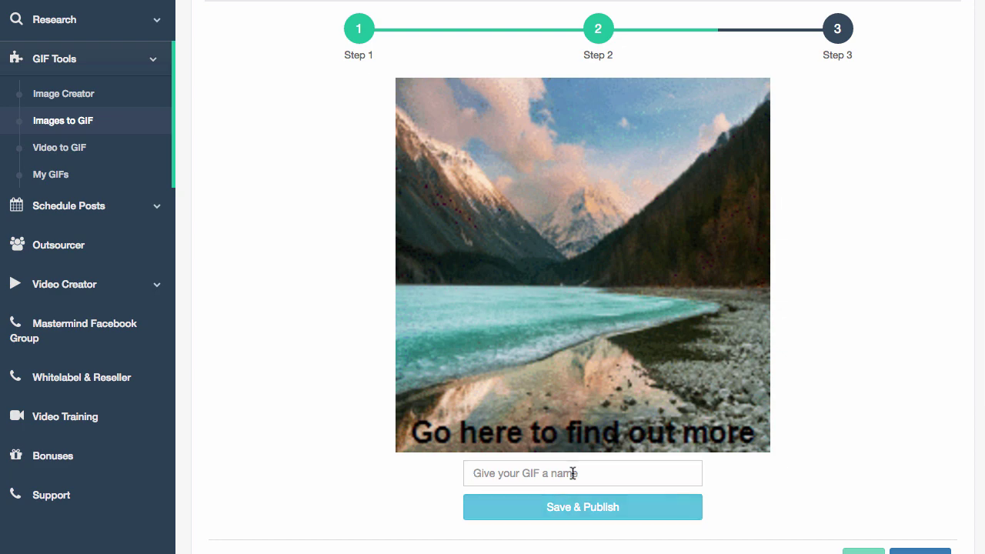
type("Altai ")
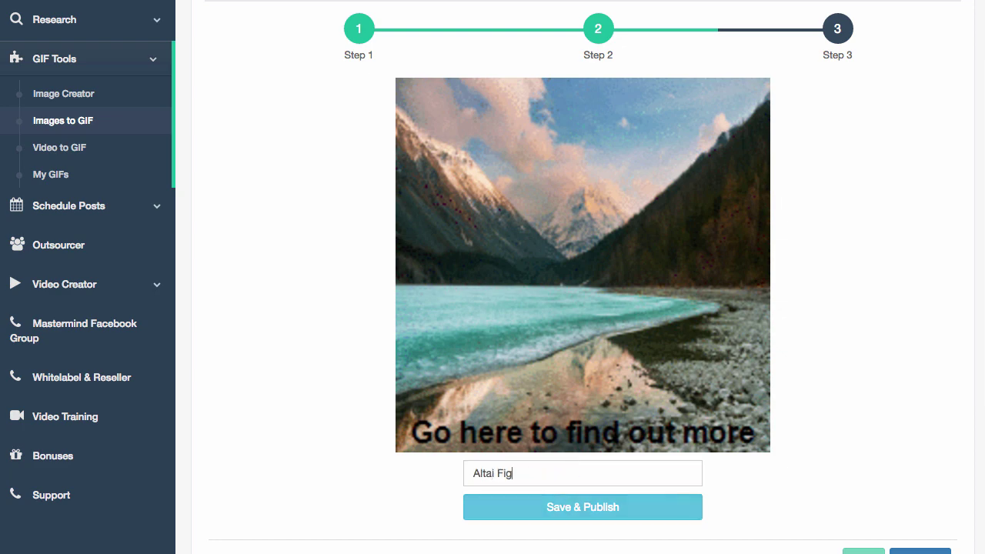
type("Gif")
left_click(618, 507)
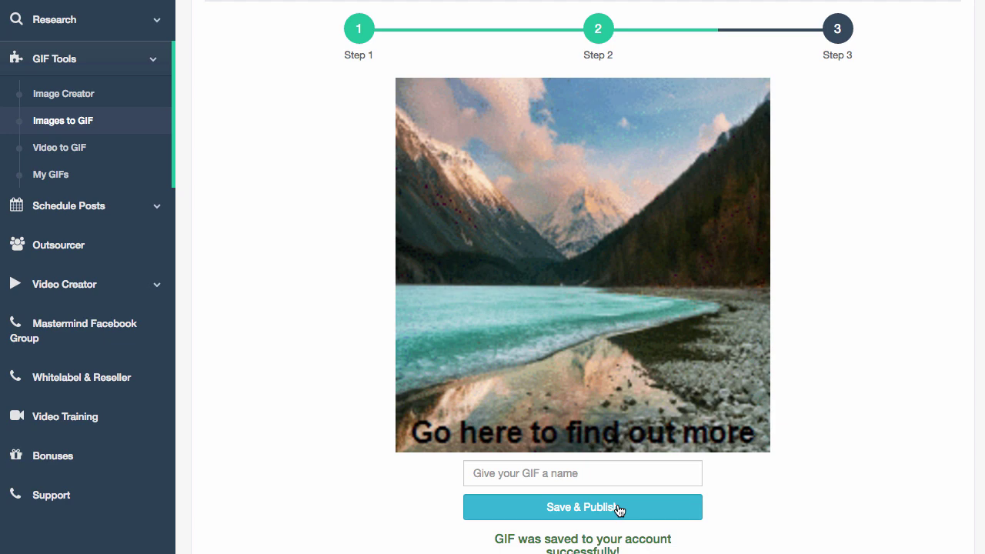
View the saved Altai Gif on GIPHY and download a copy.
scroll(620, 509, "down", 1)
scroll(611, 524, "down", 2)
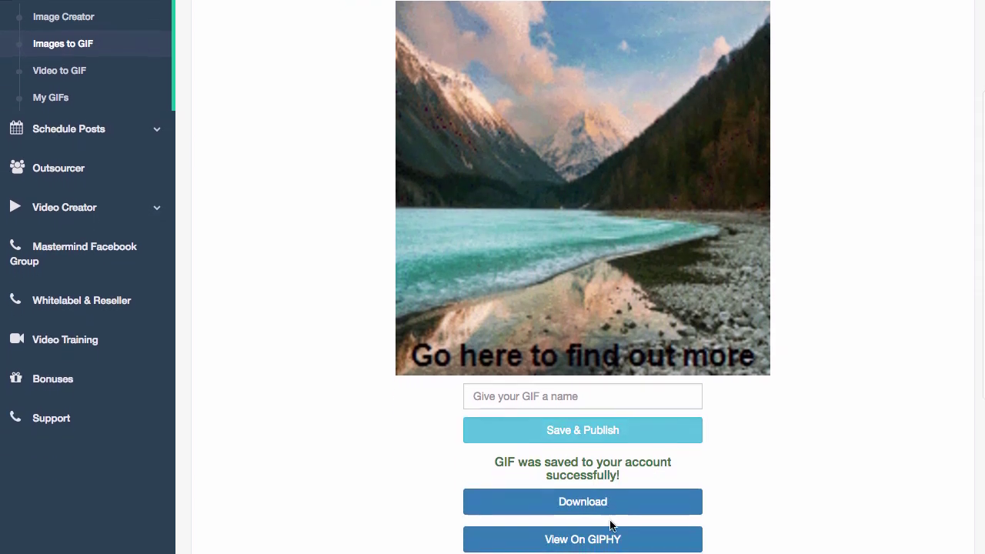
scroll(610, 523, "down", 2)
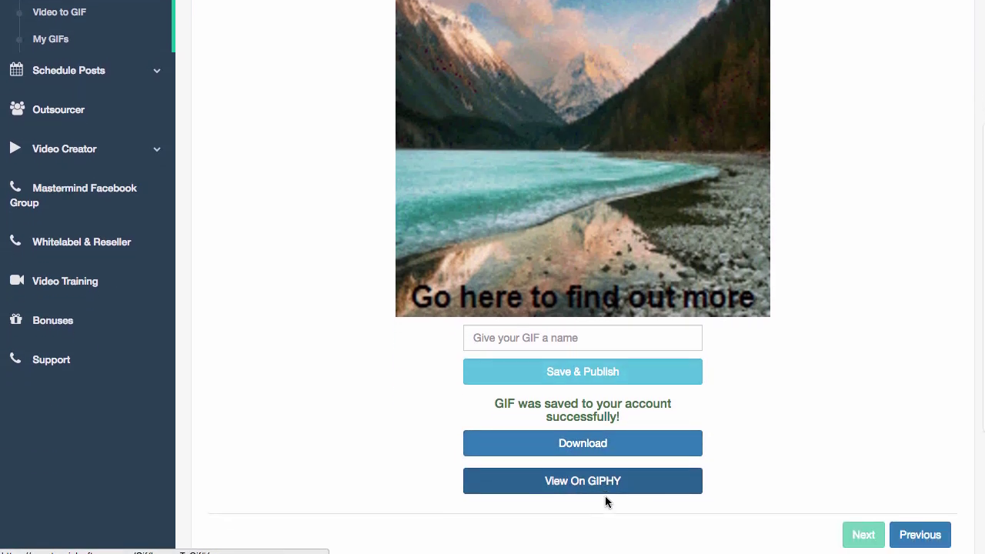
left_click(591, 445)
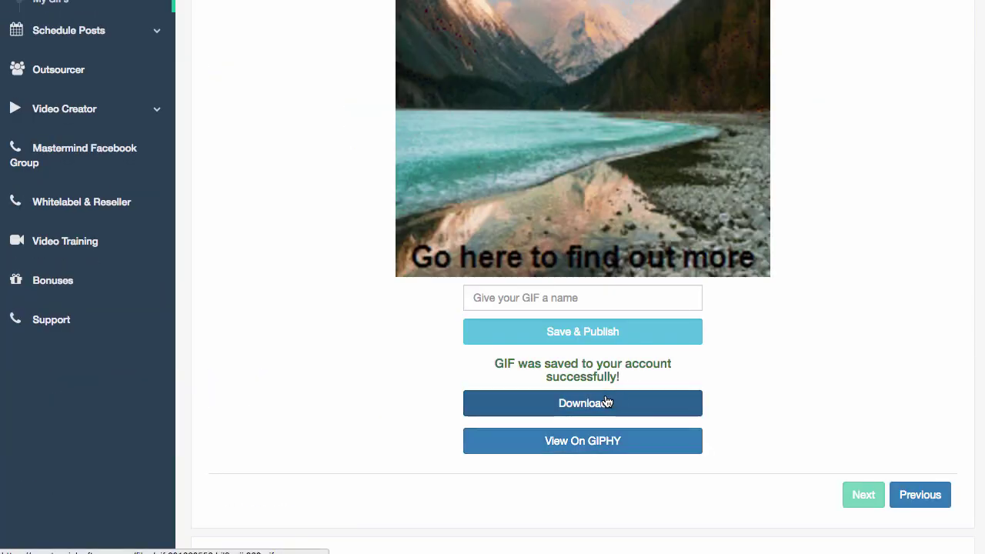
left_click(607, 402)
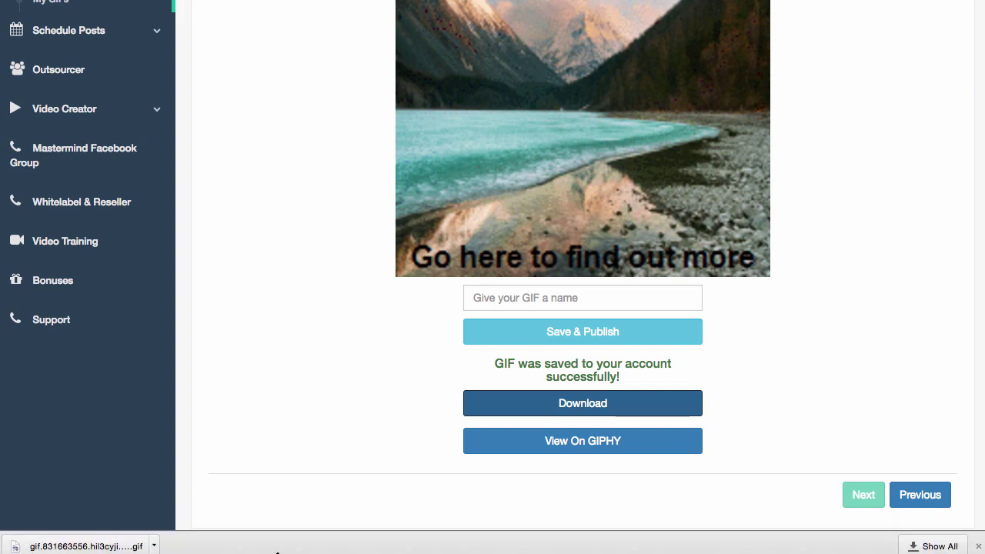
scroll(339, 398, "down", 3)
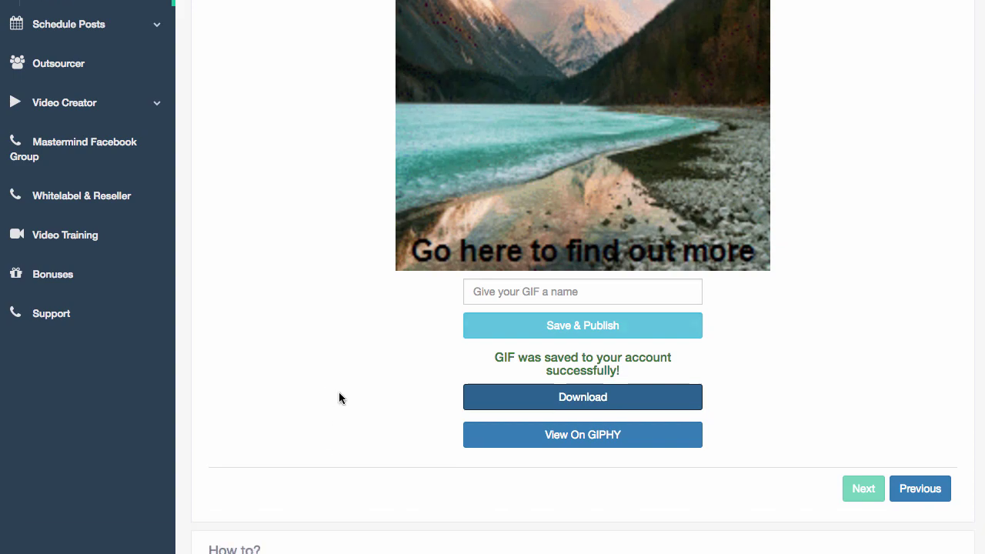
scroll(338, 398, "up", 6)
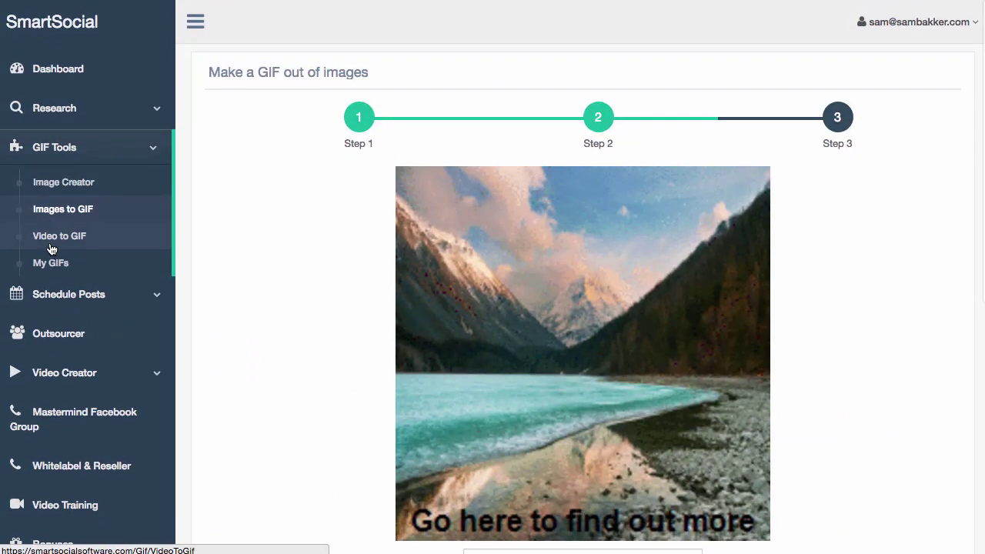
scroll(50, 245, "down", 1)
left_click(70, 229)
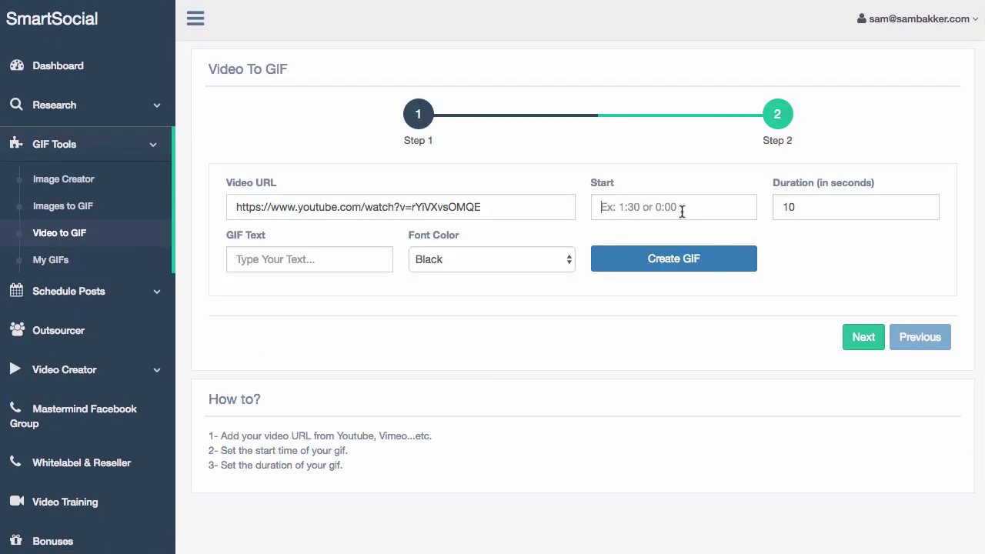
type("1:00")
left_click(805, 208)
left_click(244, 260)
type("ht")
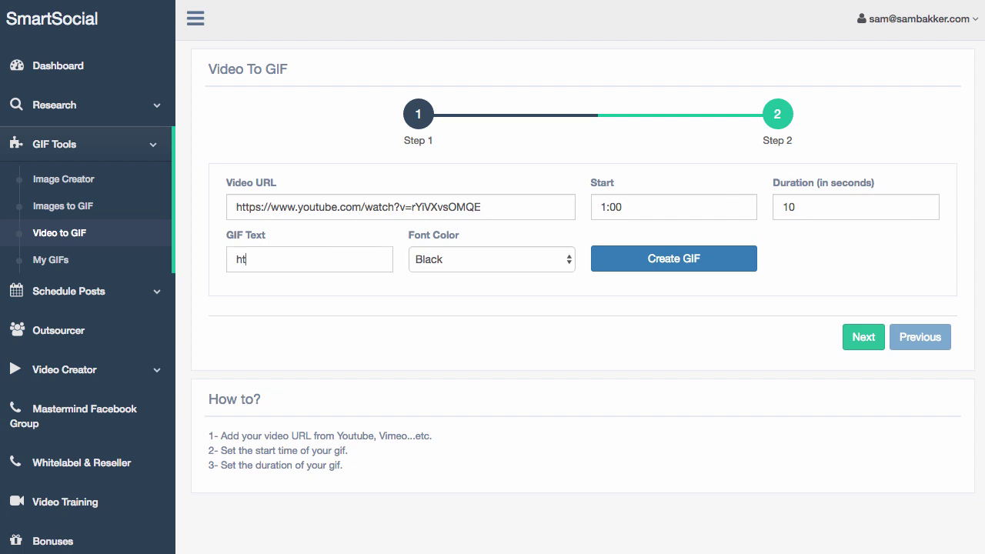
type("tp://bodyforsummer.com")
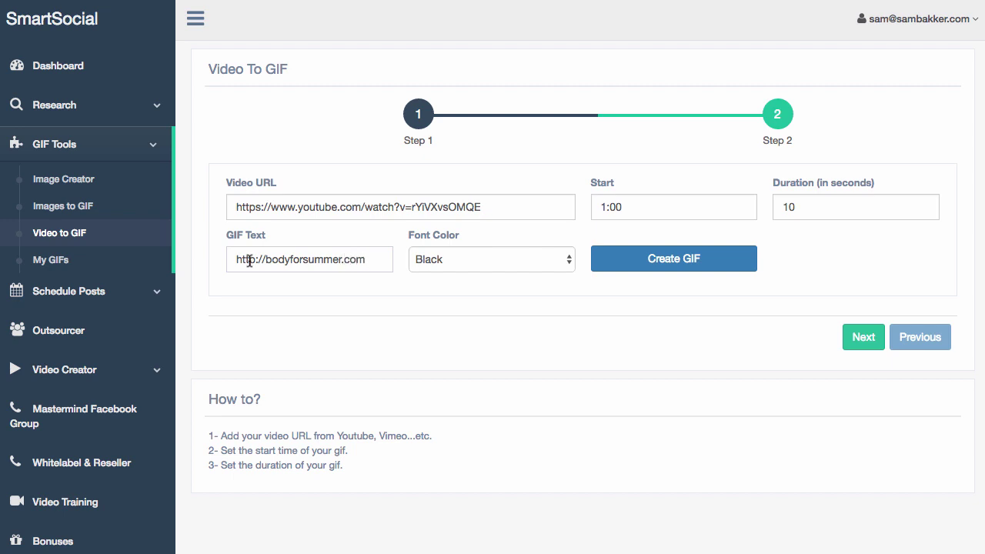
left_click(561, 262)
left_click(670, 257)
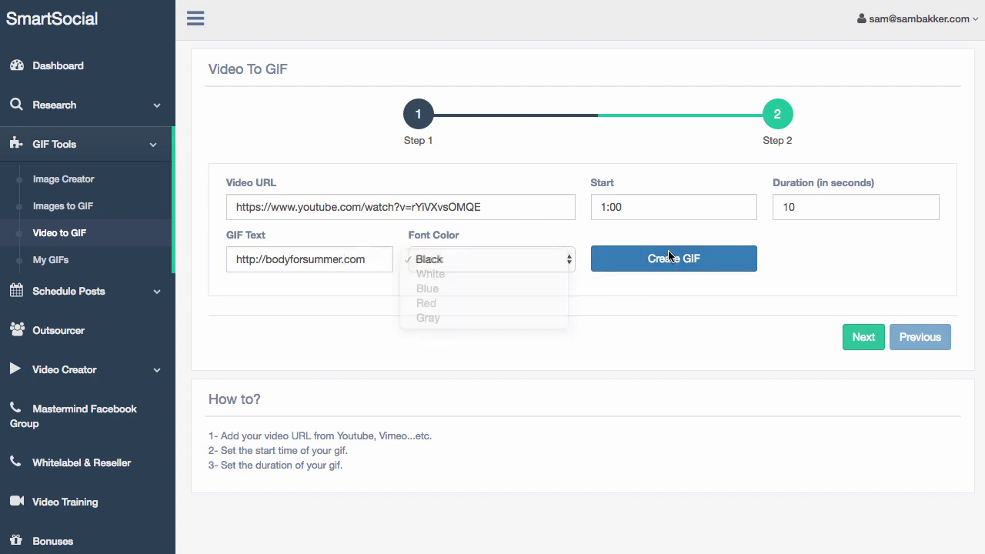
left_click(669, 258)
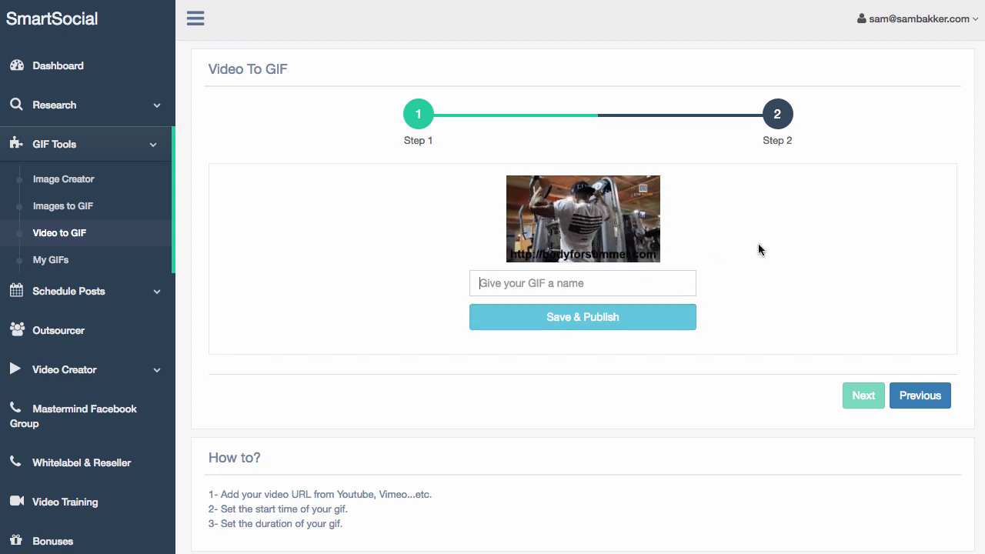
Save and publish the workout GIF as 'Fitness 1', then download a copy.
type("Fitness 1")
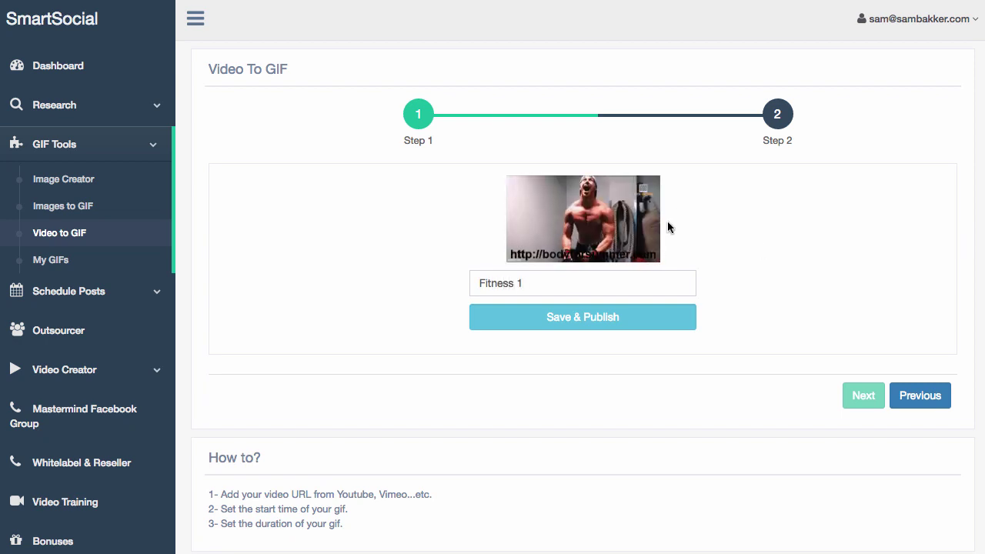
left_click(586, 325)
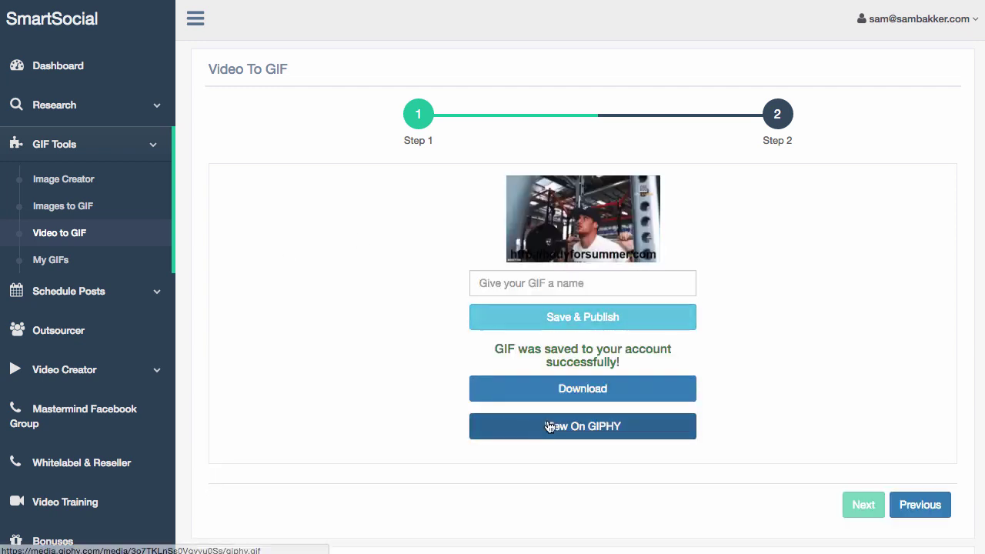
left_click(592, 405)
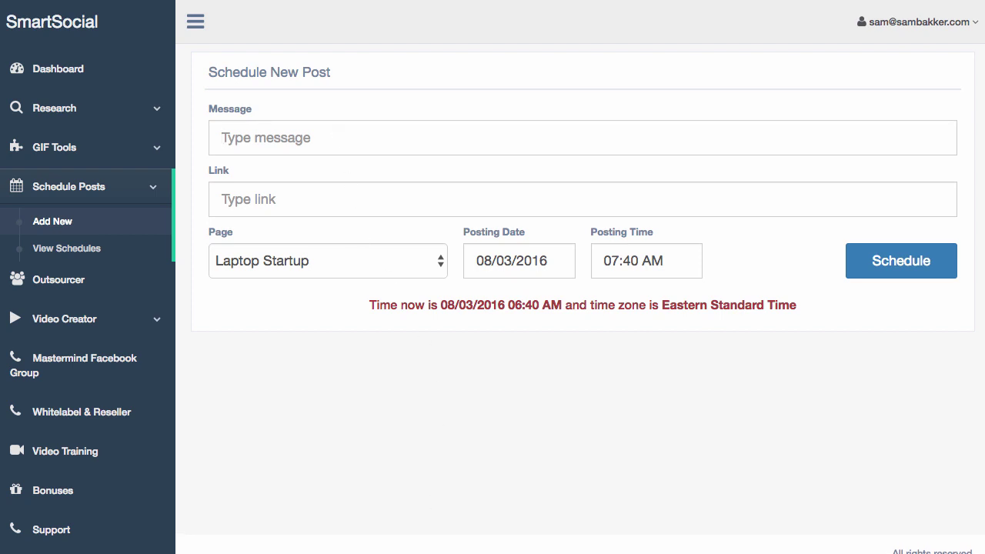
type("Are you f")
type("eady ")
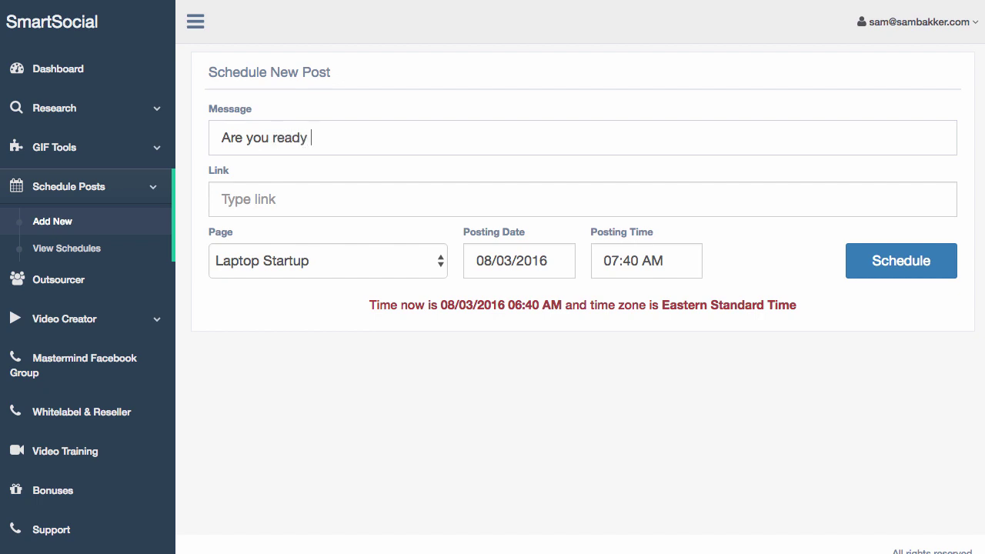
type("for Monday?")
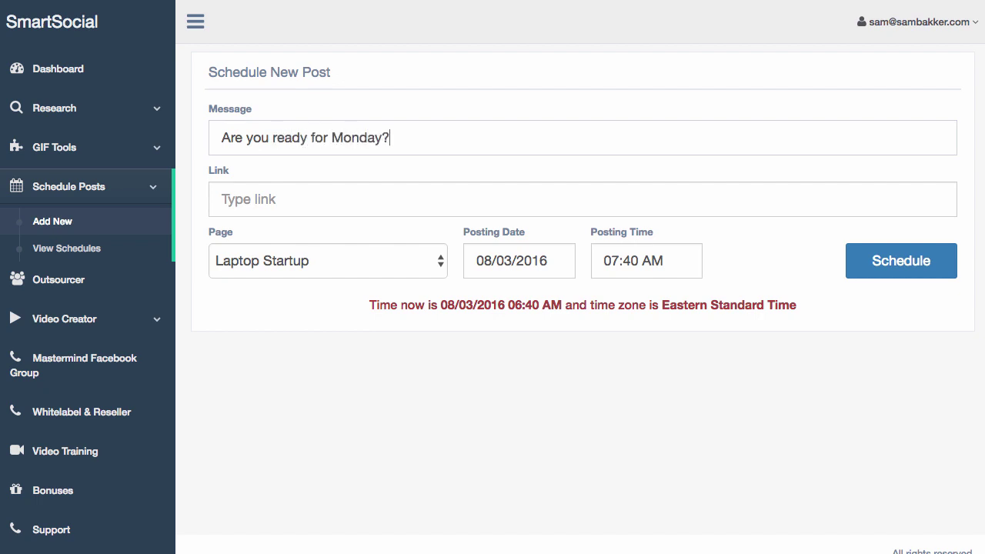
left_click(407, 194)
type("http")
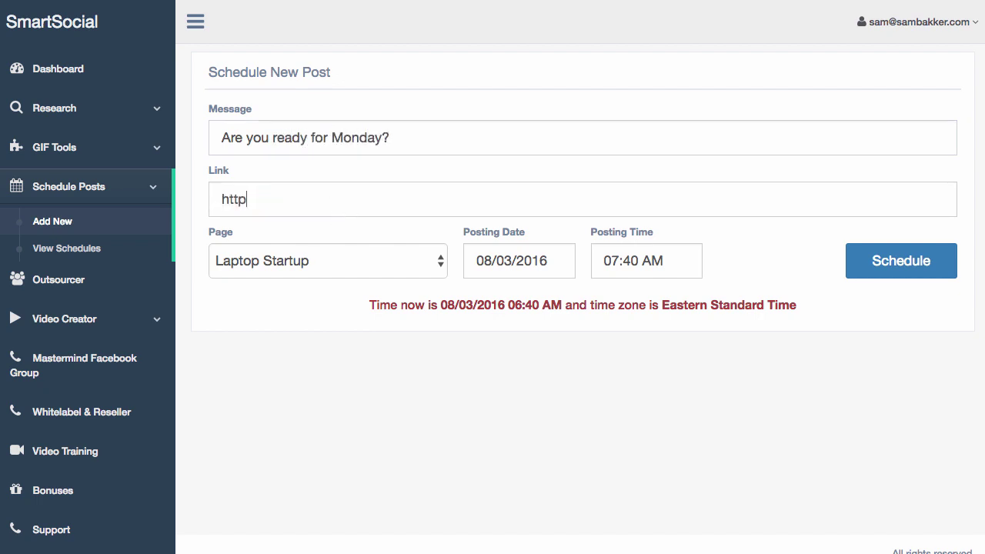
type("://bodyforsum")
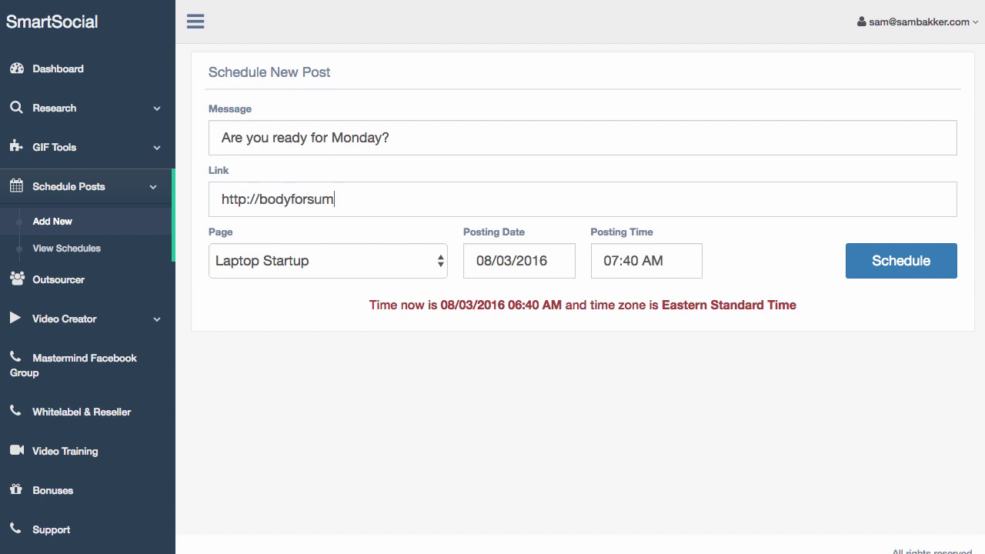
type("mer.com/20offmone")
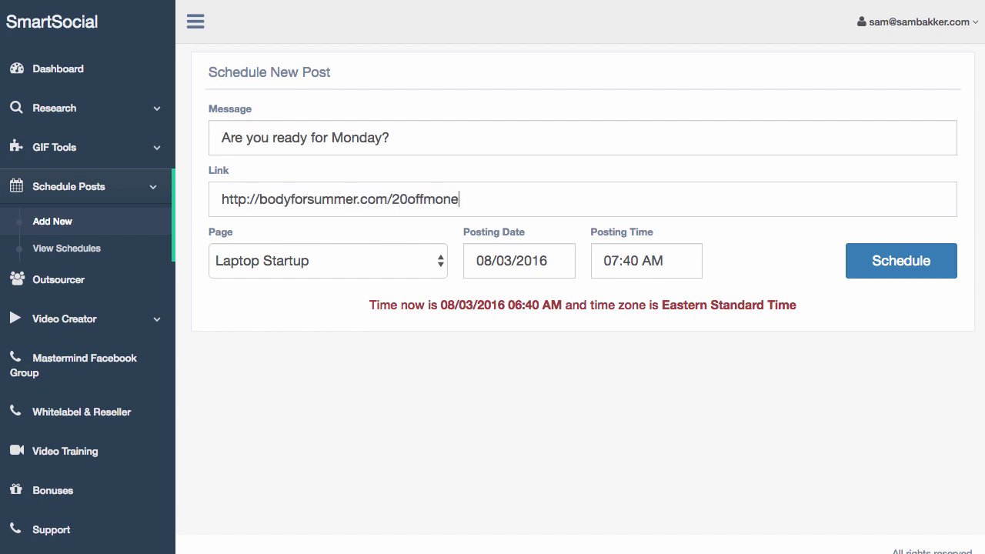
key("BackSpace")
type("day")
Post it to The Truth About Fat burning Foods page and schedule it.
left_click(302, 259)
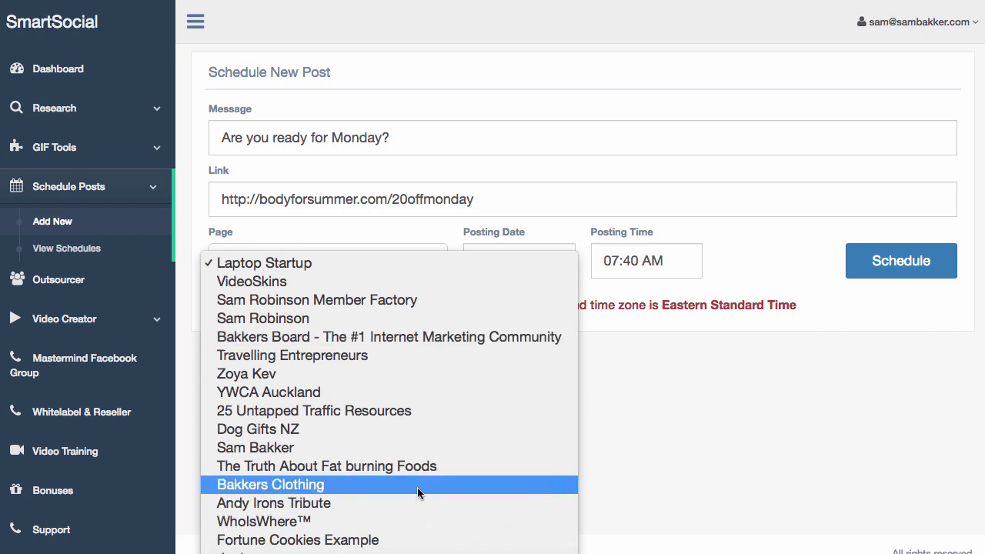
left_click(424, 467)
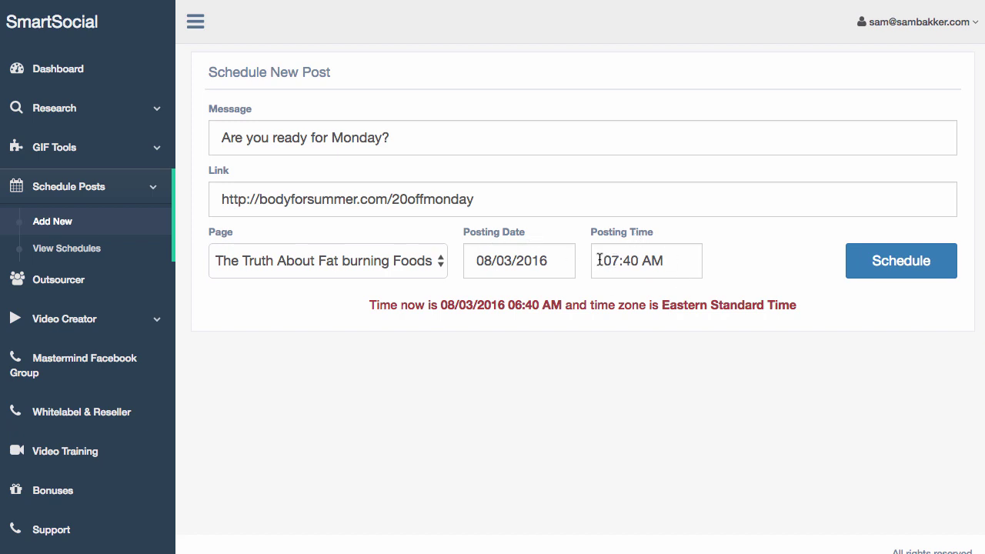
left_click(890, 276)
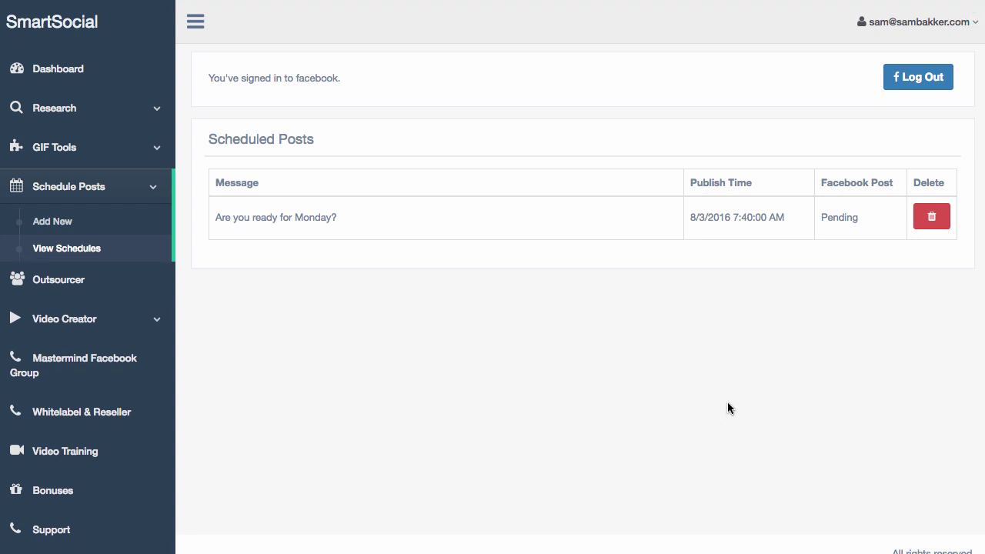